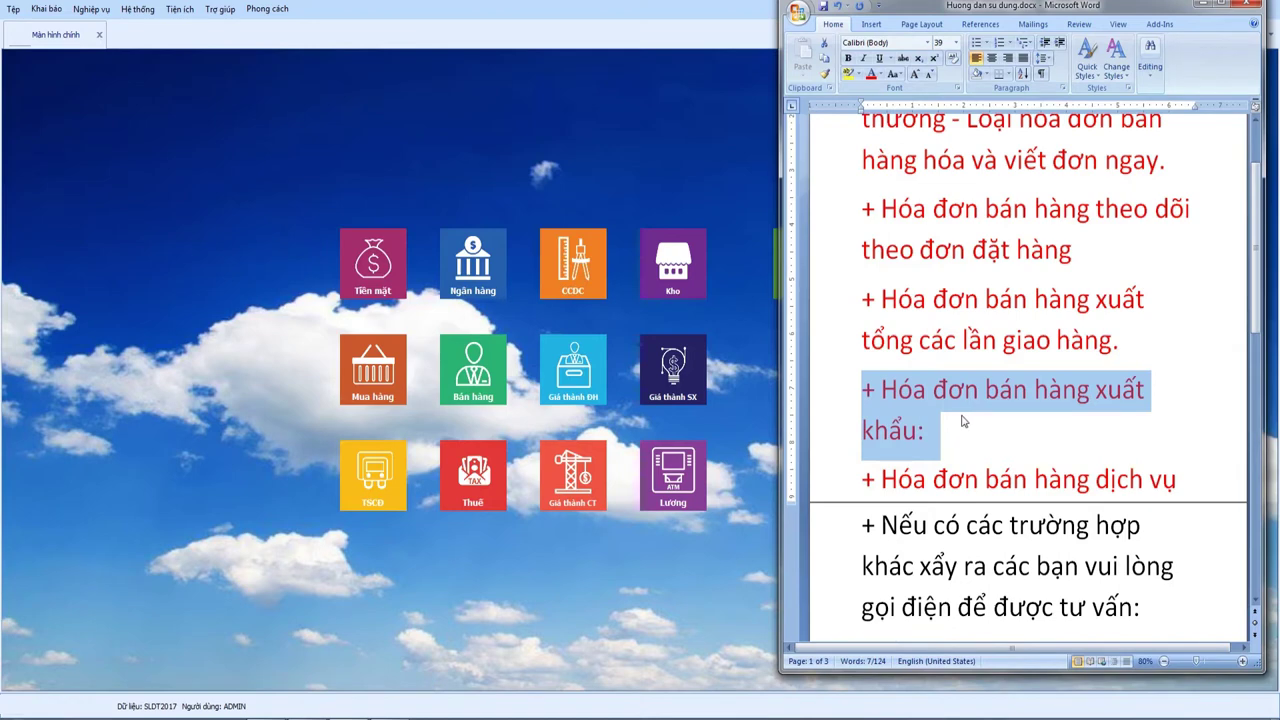
Step: Switch to the accounting program and start a new sales invoice from the Hóa đơn bán hàng list in the Bán hàng module
left_click(948, 426)
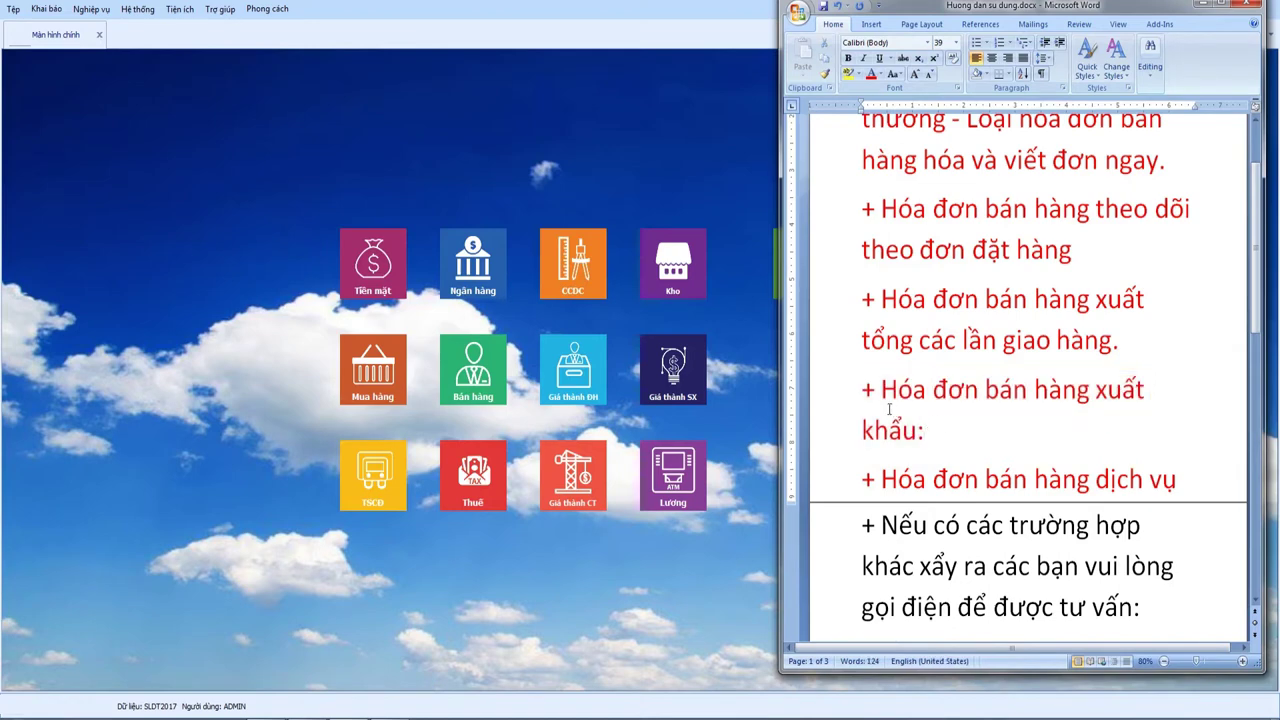
left_click(471, 385)
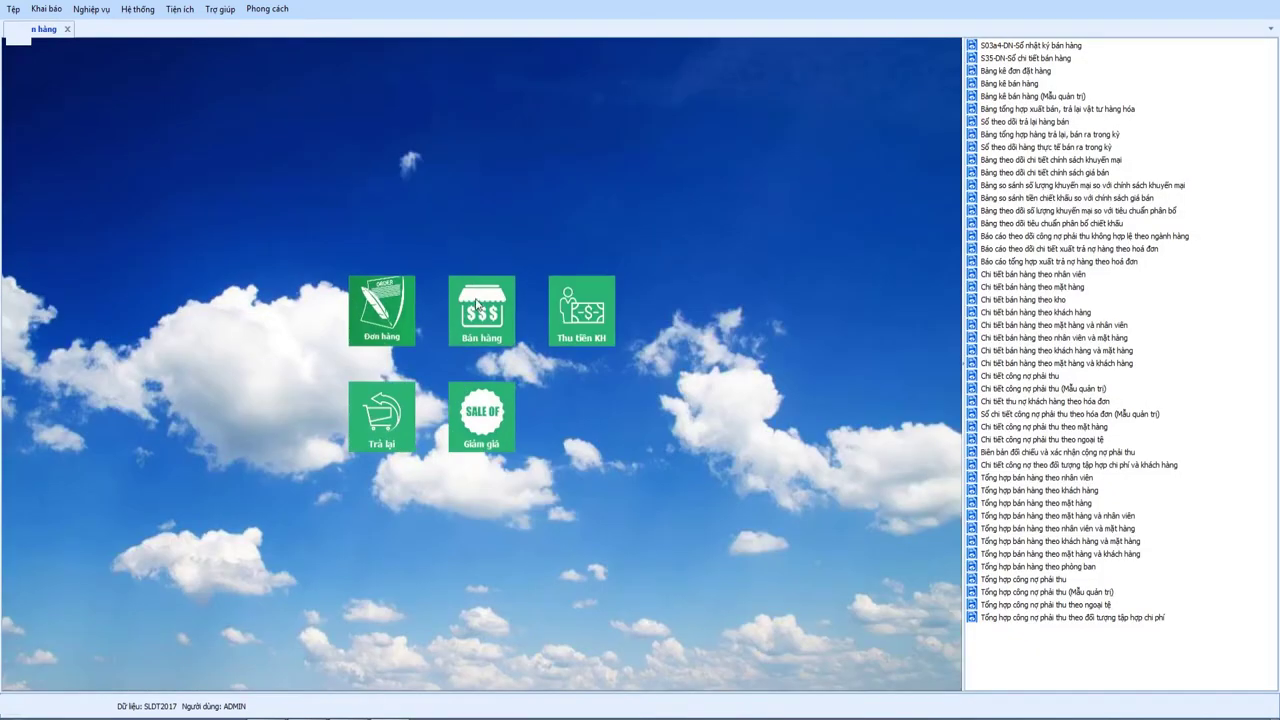
left_click(477, 304)
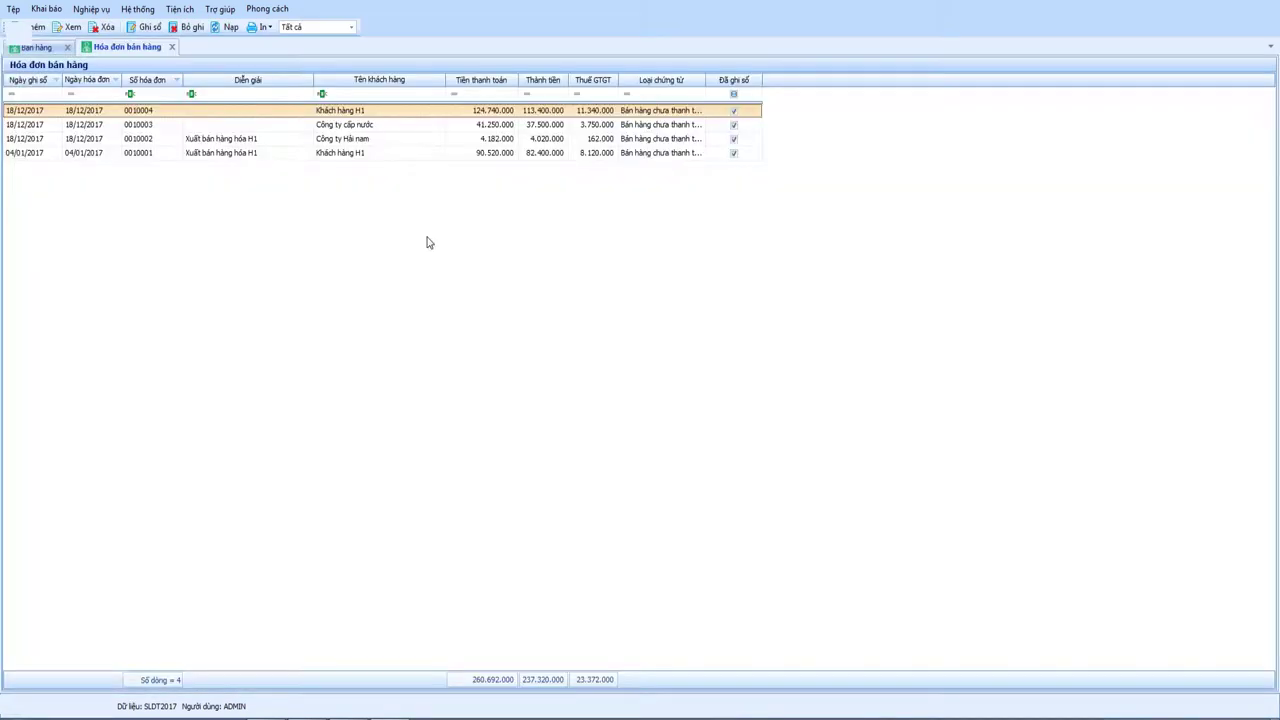
right_click(393, 193)
left_click(442, 203)
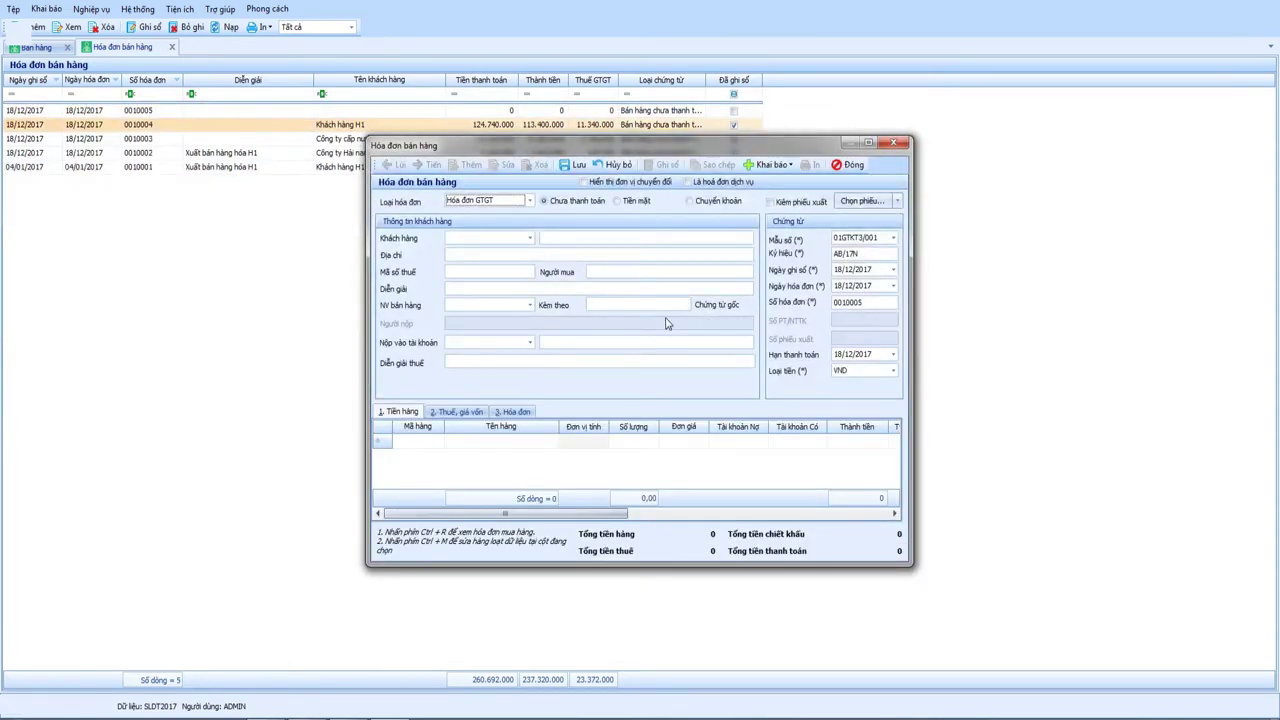
Step: Enable the accompanying delivery slip (Kèm phiếu xuất) and set the invoice type to Hóa đơn xuất khẩu
left_click(771, 202)
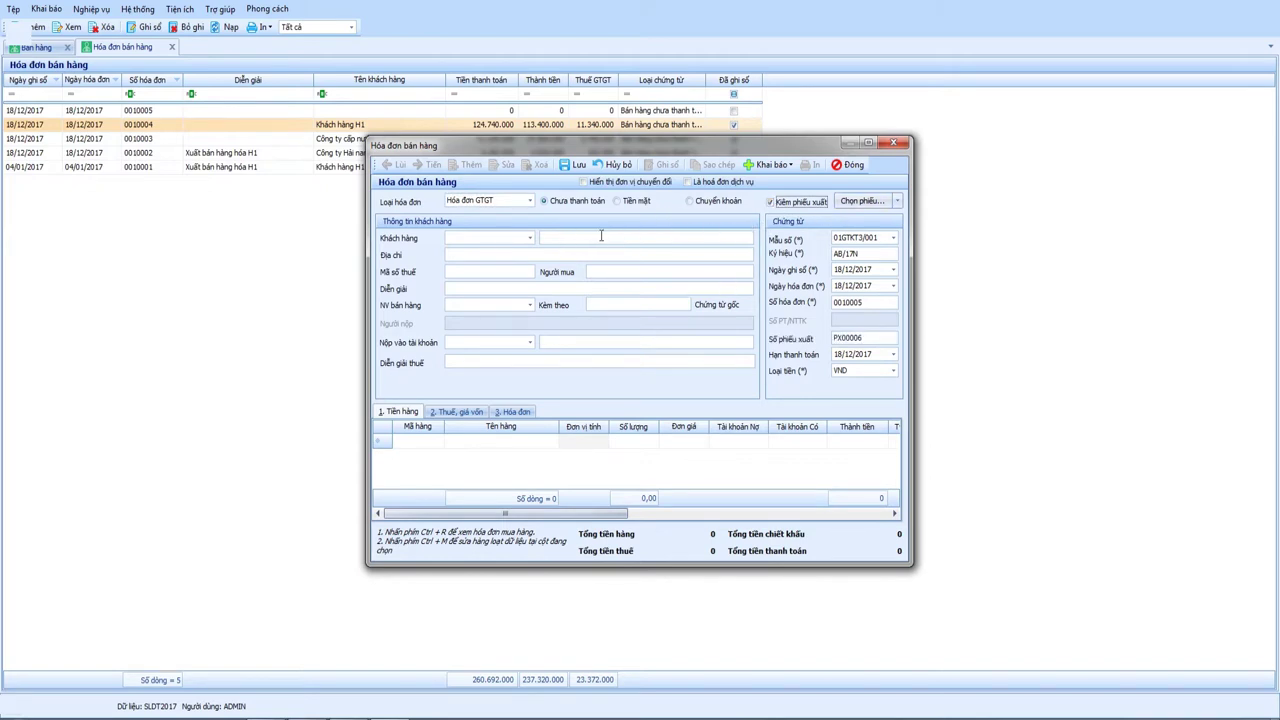
left_click(531, 201)
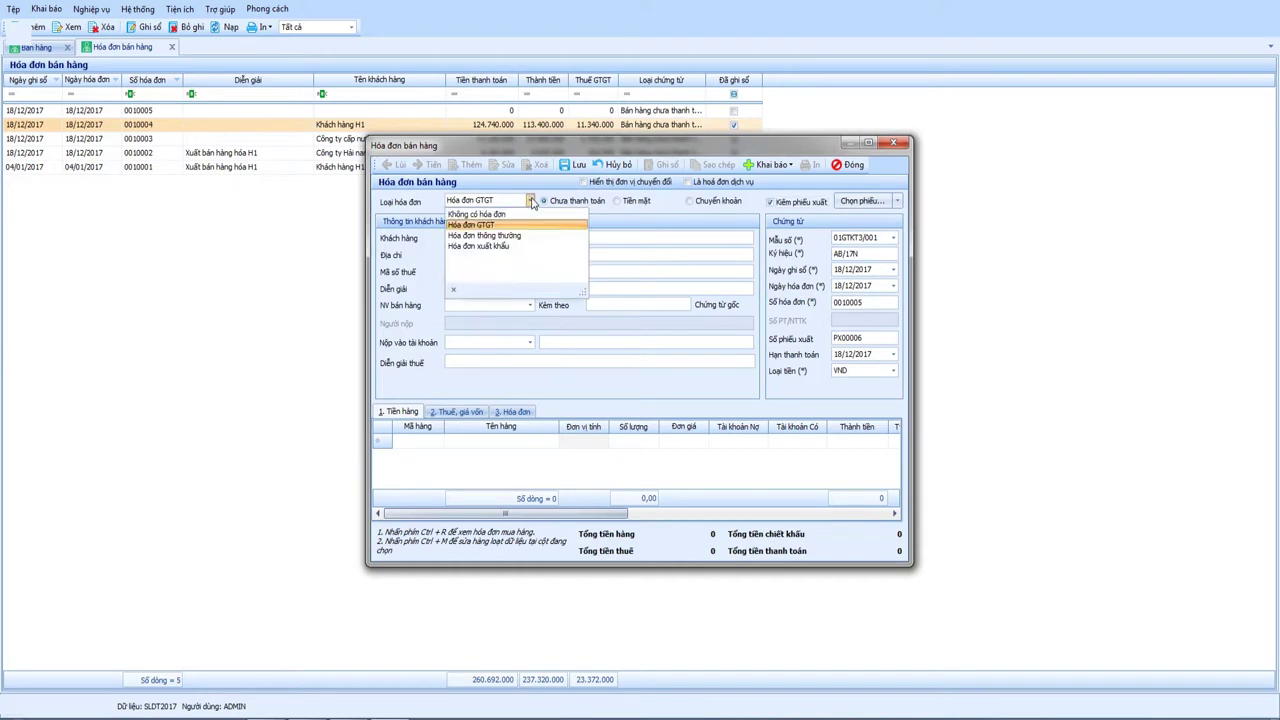
left_click(499, 246)
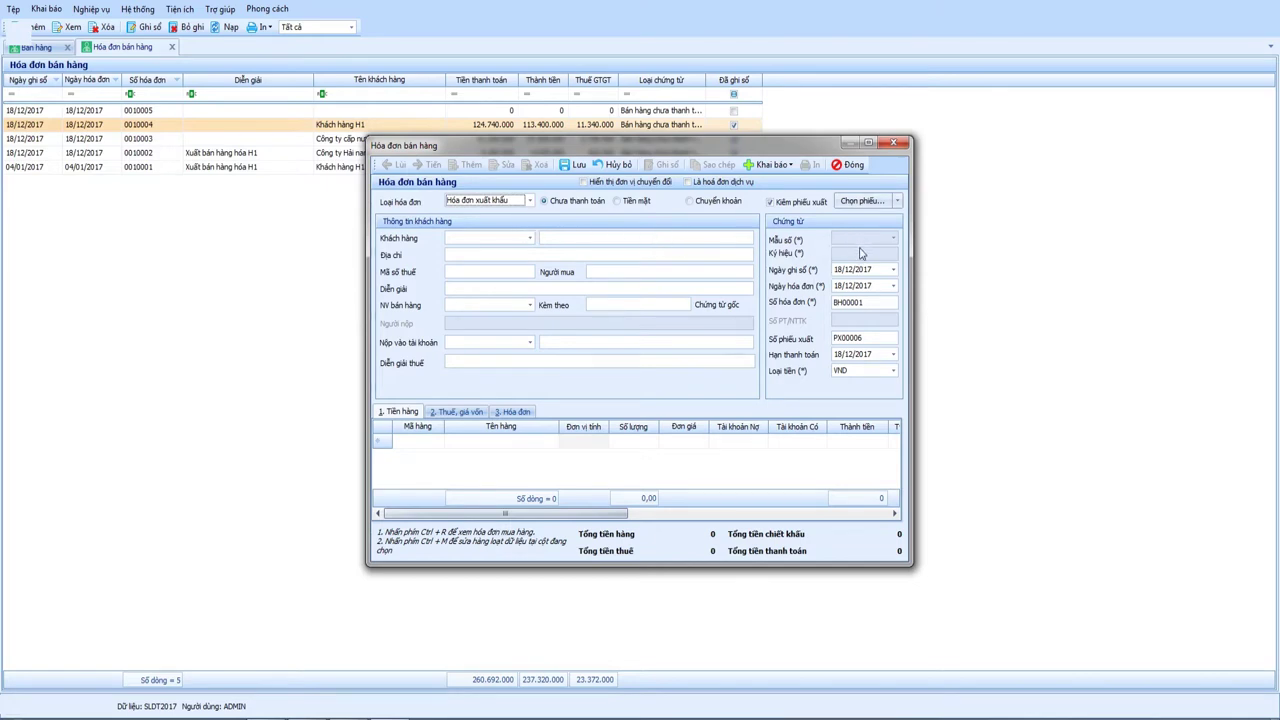
left_click(875, 302)
Step: Choose Công ty TNHH Đại Thành as the invoice's customer
left_click(530, 238)
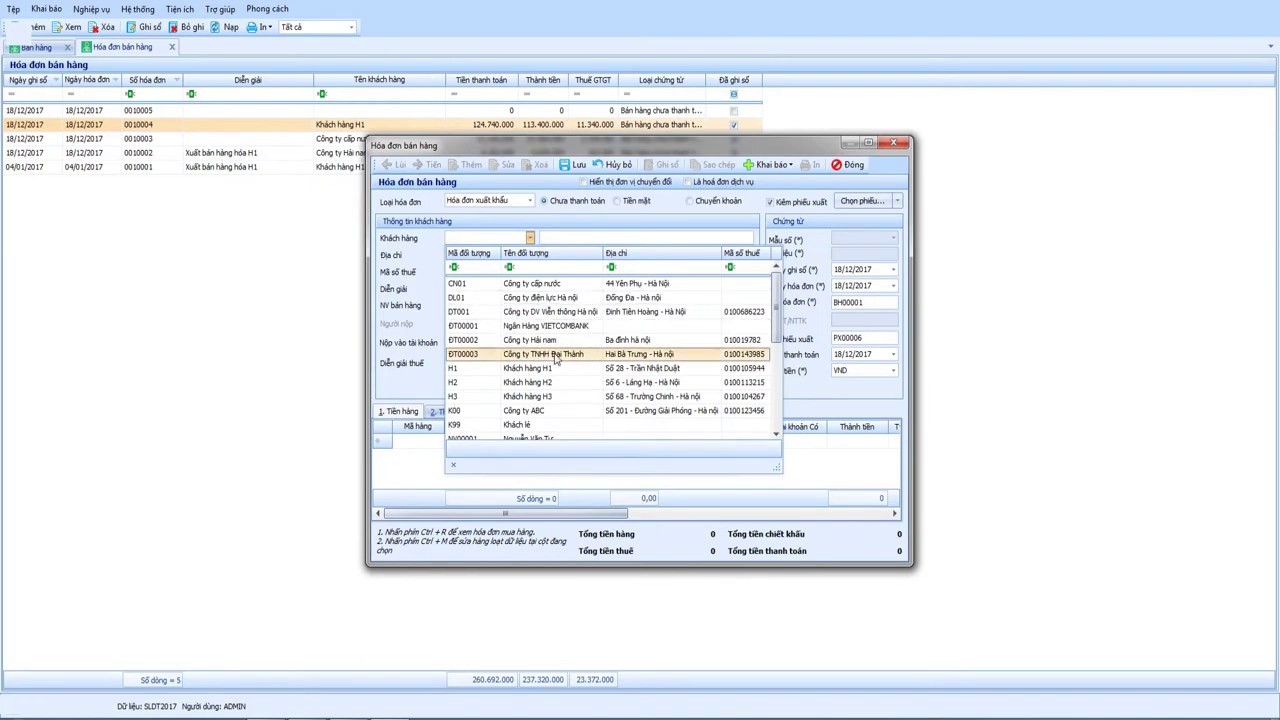
left_click(557, 356)
key("Tab")
key("Tab")
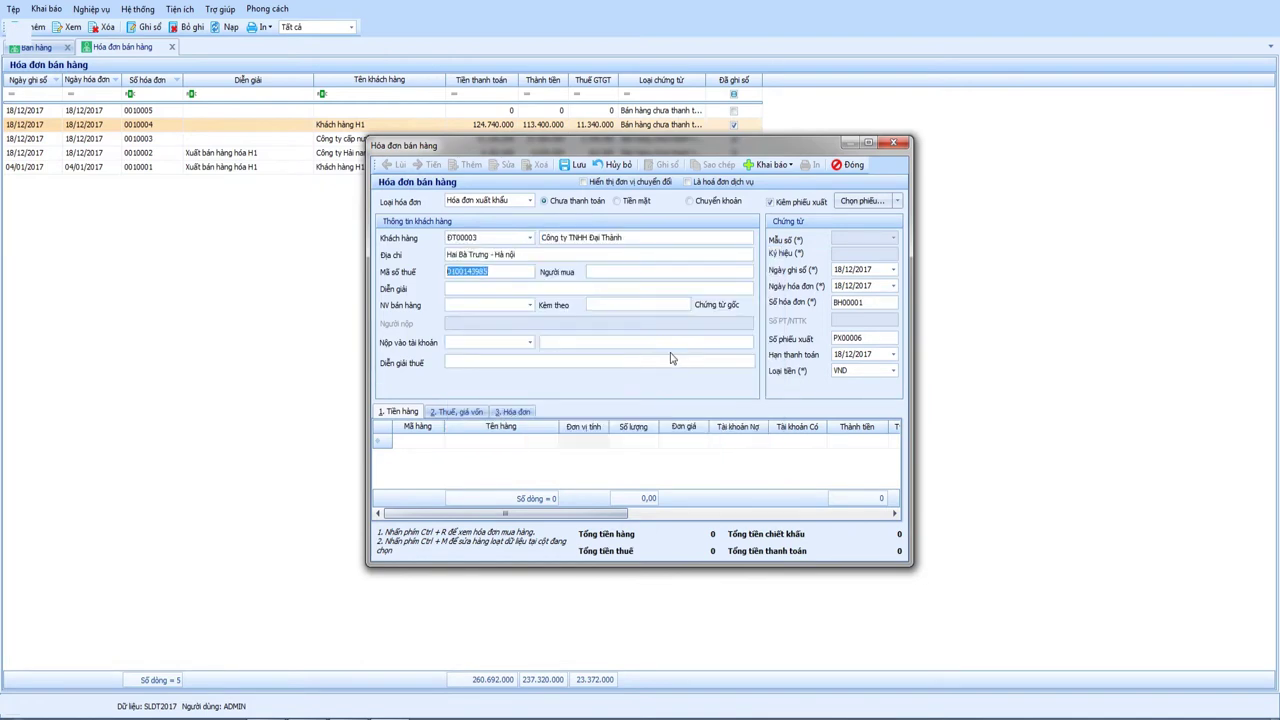
Step: Keep the remaining customer fields empty and replace the invoice number (Số hóa đơn) with the TK-prefixed document number
key("Tab")
key("Tab")
key("Tab")
key("Tab")
key("Tab")
key("Tab")
key("Tab")
left_click(866, 302)
type("TK")
key("Tab")
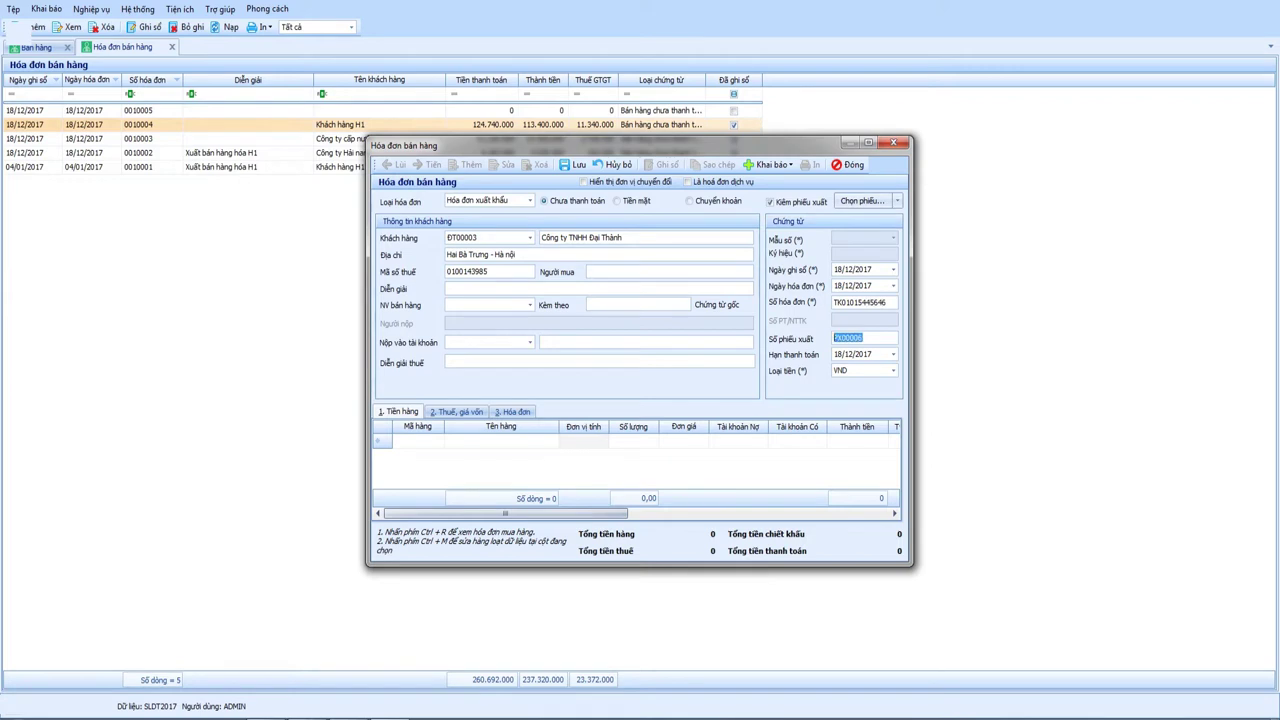
Step: Set the invoice currency to USD and the exchange rate to 22.154,0000
left_click(894, 371)
left_click(873, 341)
left_click(895, 371)
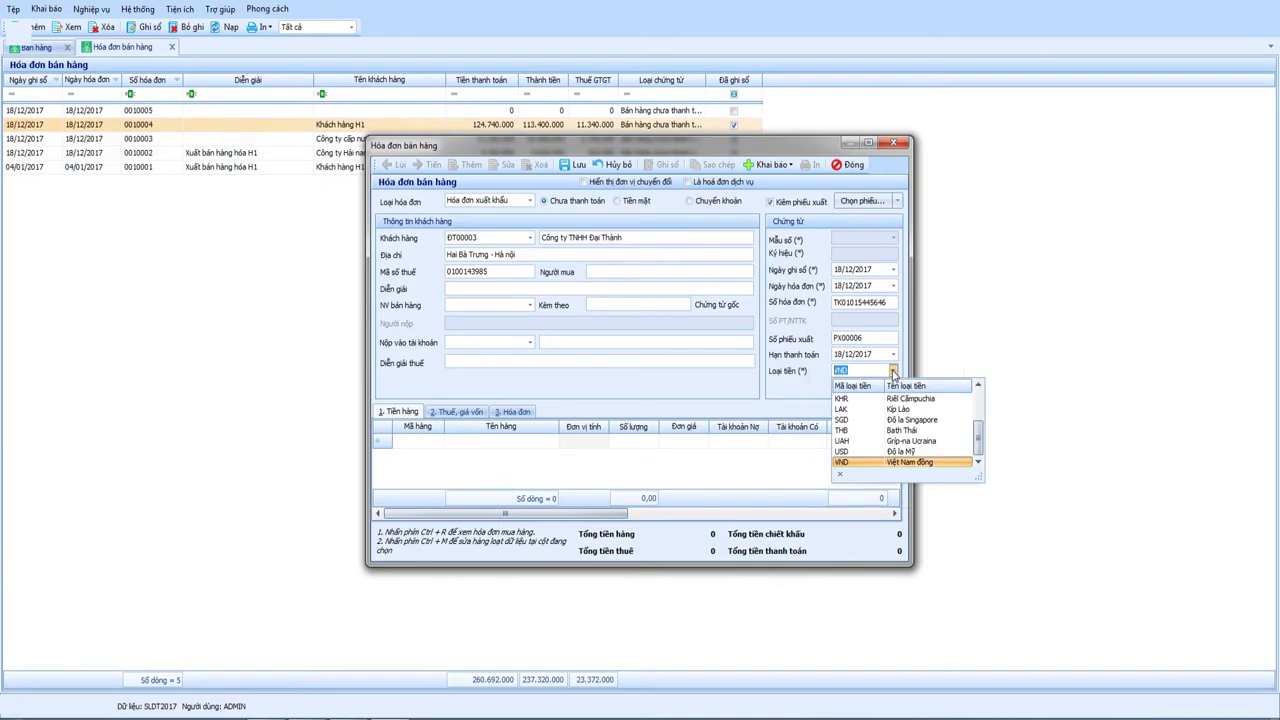
left_click(858, 449)
key("Tab")
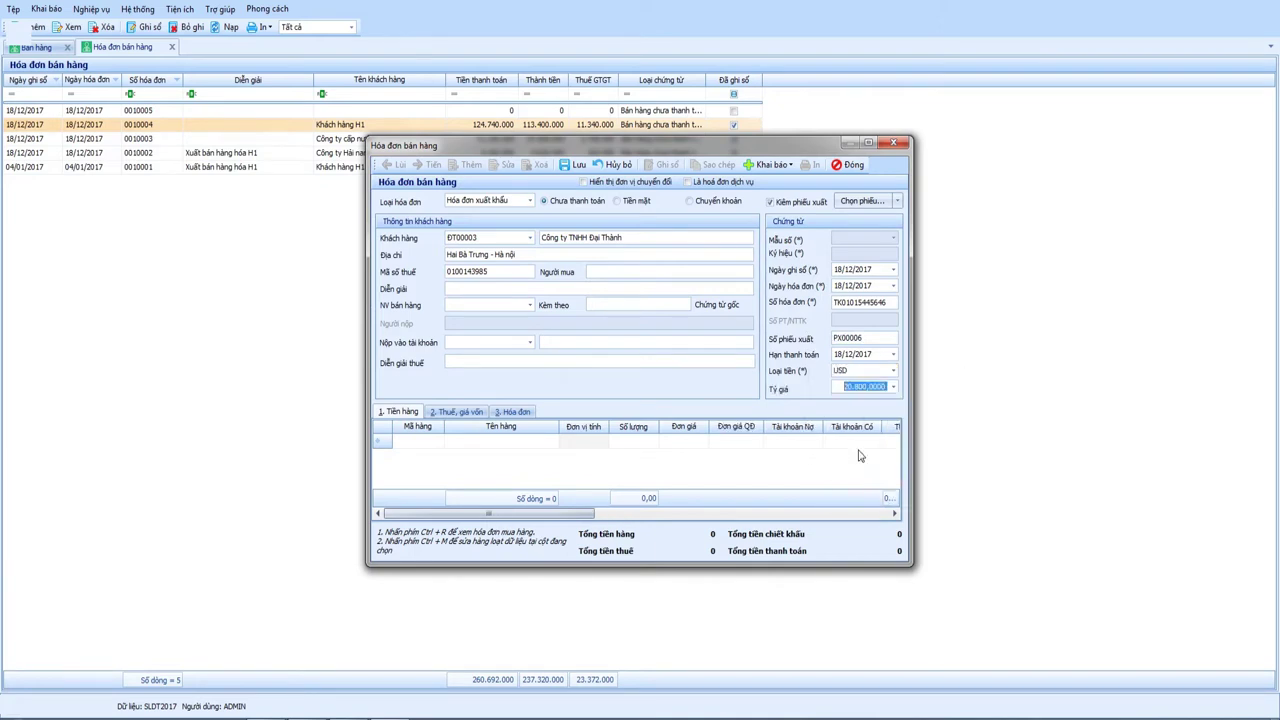
type("22")
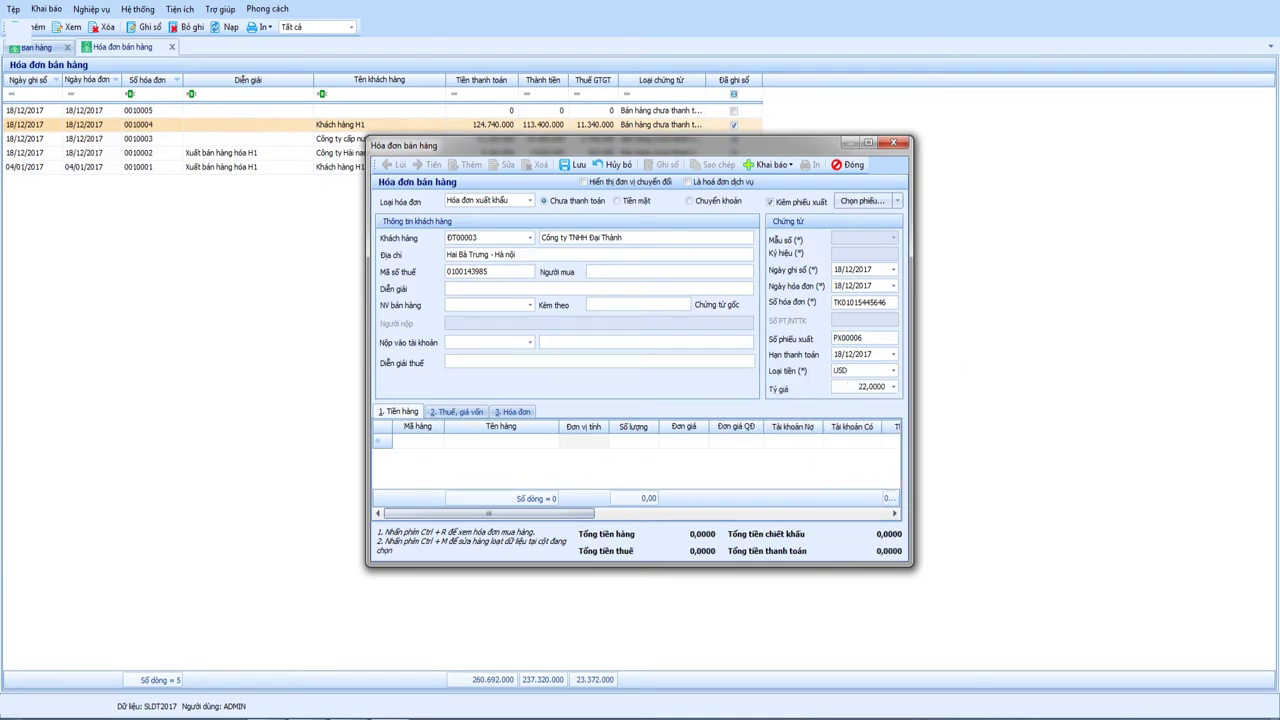
type("1.547")
key("Tab")
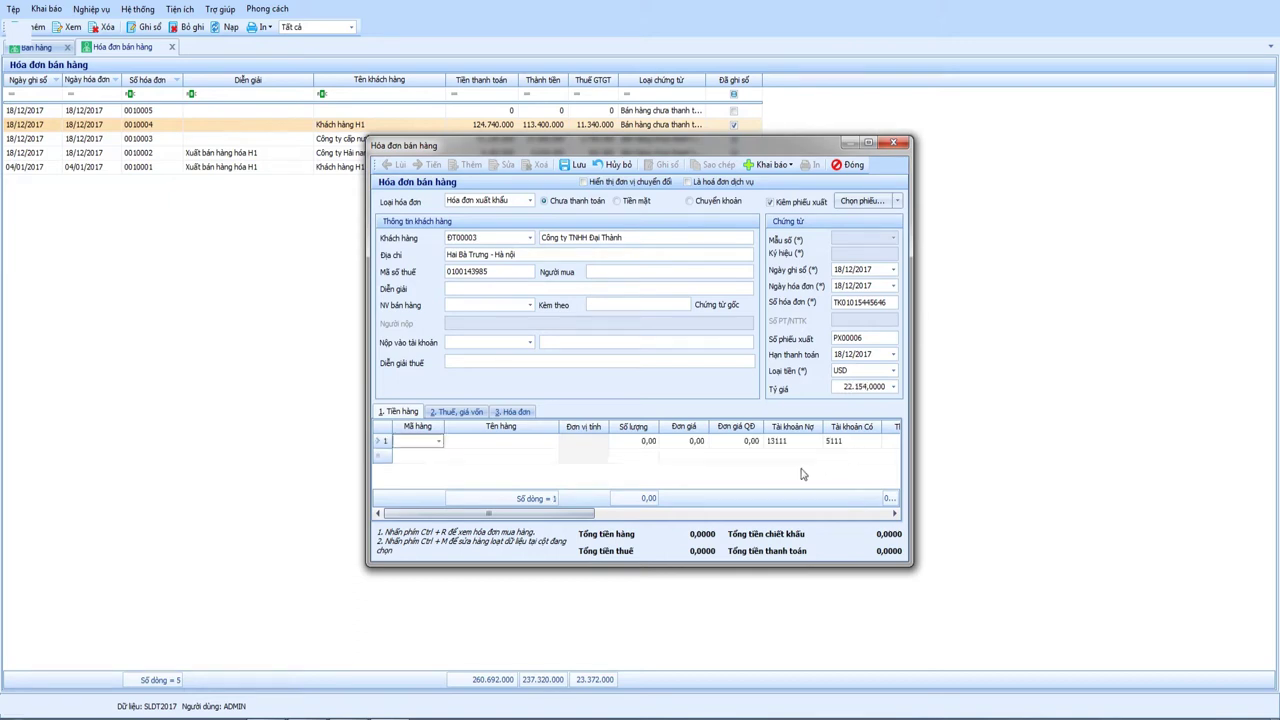
Step: Add item VT00002 (Hàng hóa 002) as the first goods line with a quantity of 1.500,00
left_click(438, 441)
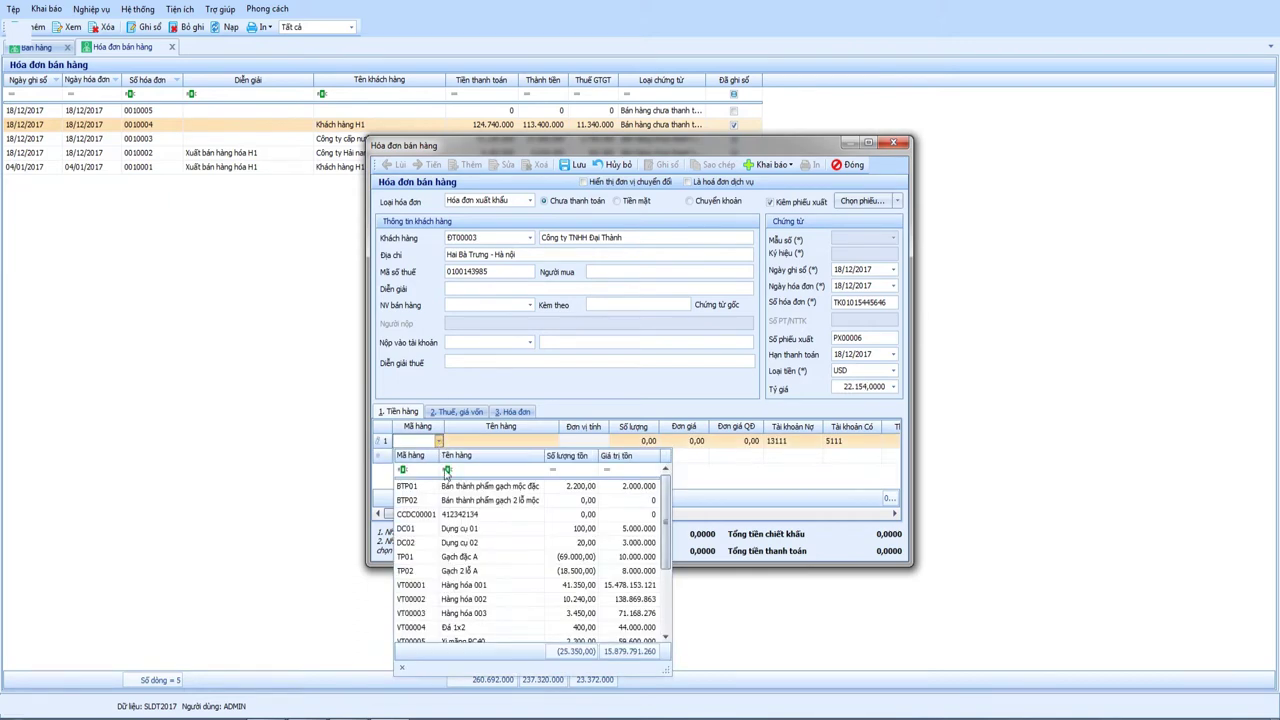
left_click(480, 599)
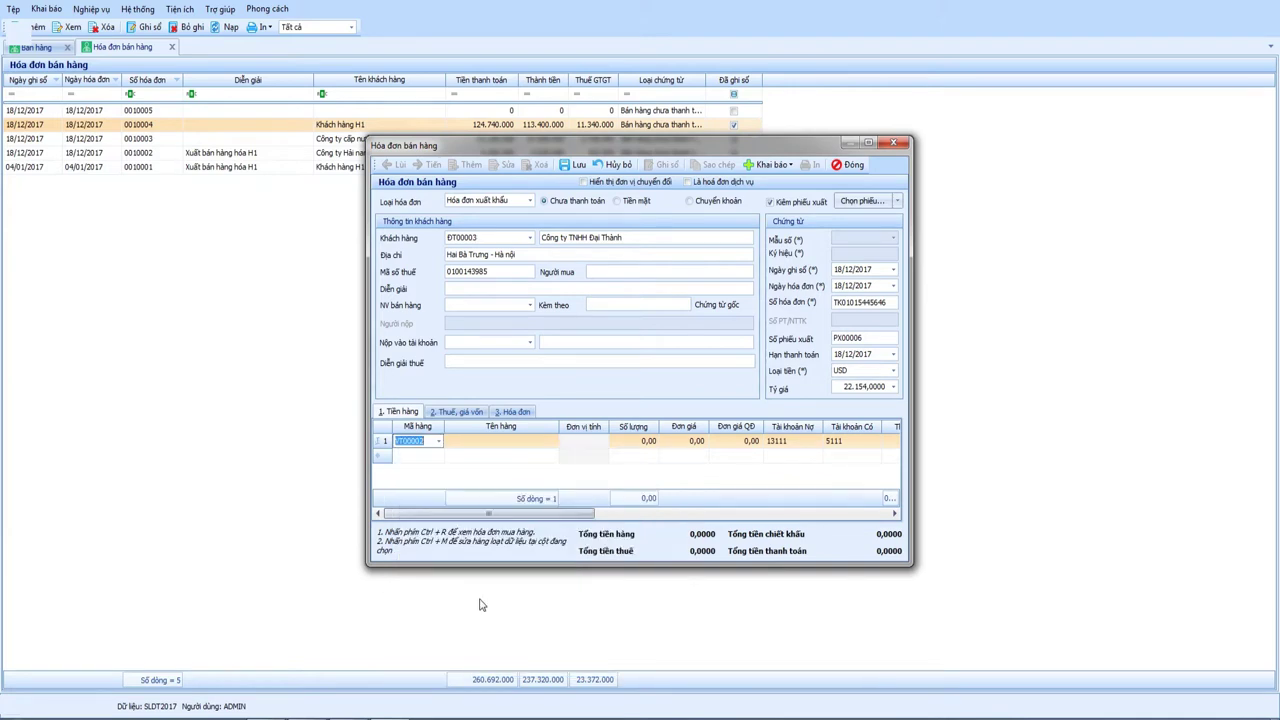
key("Tab")
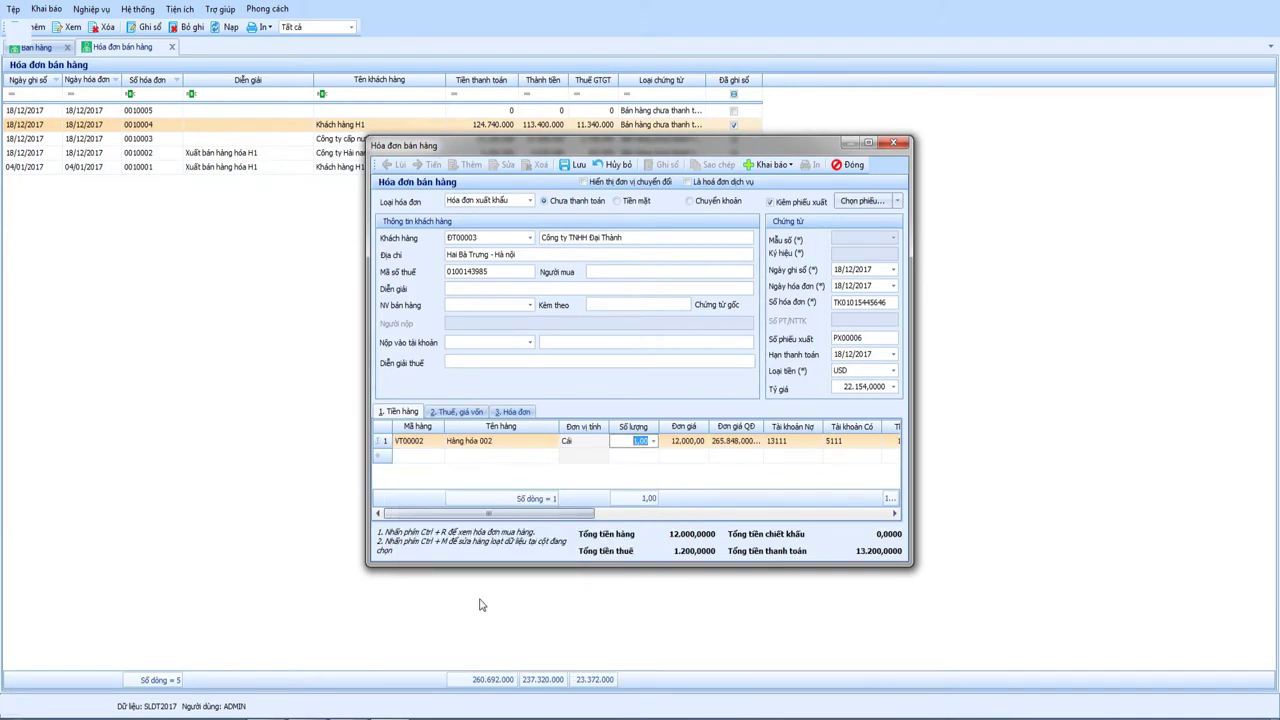
type("1")
key("Tab")
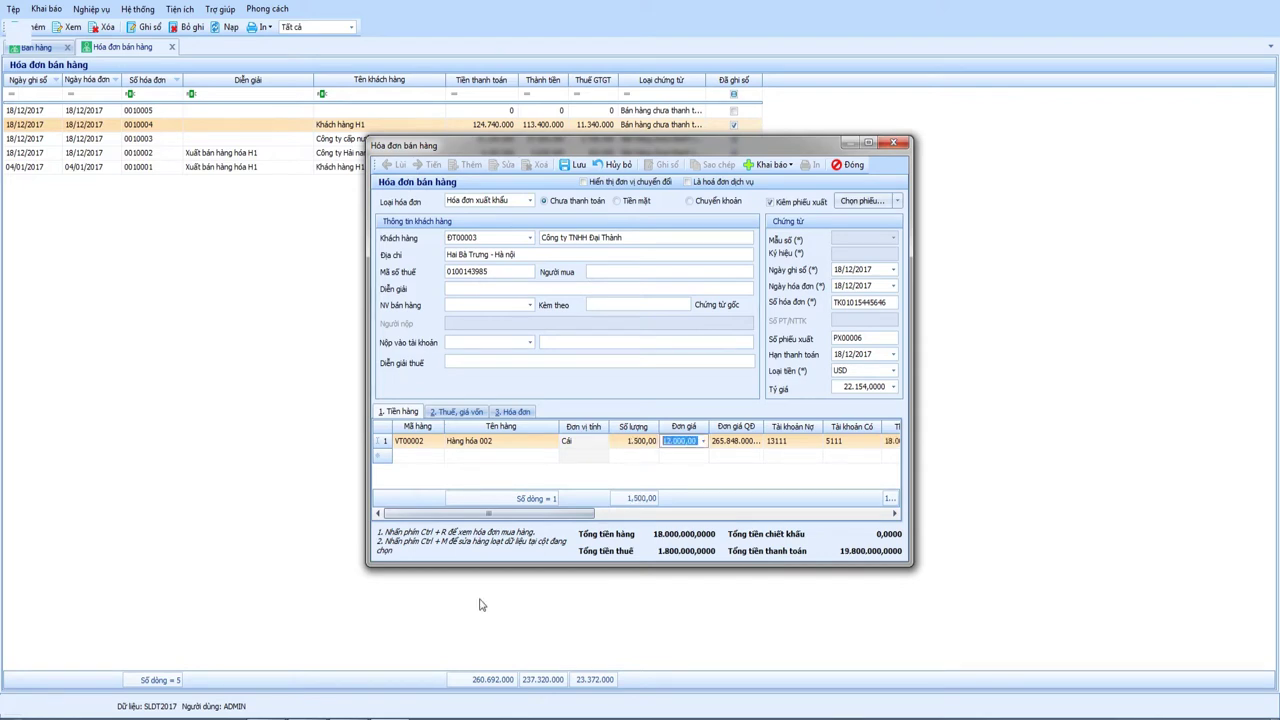
Step: Enter a unit price of 2,5 for Hàng hóa 002 and correct it to 250,00
left_click_drag(536, 520, 569, 518)
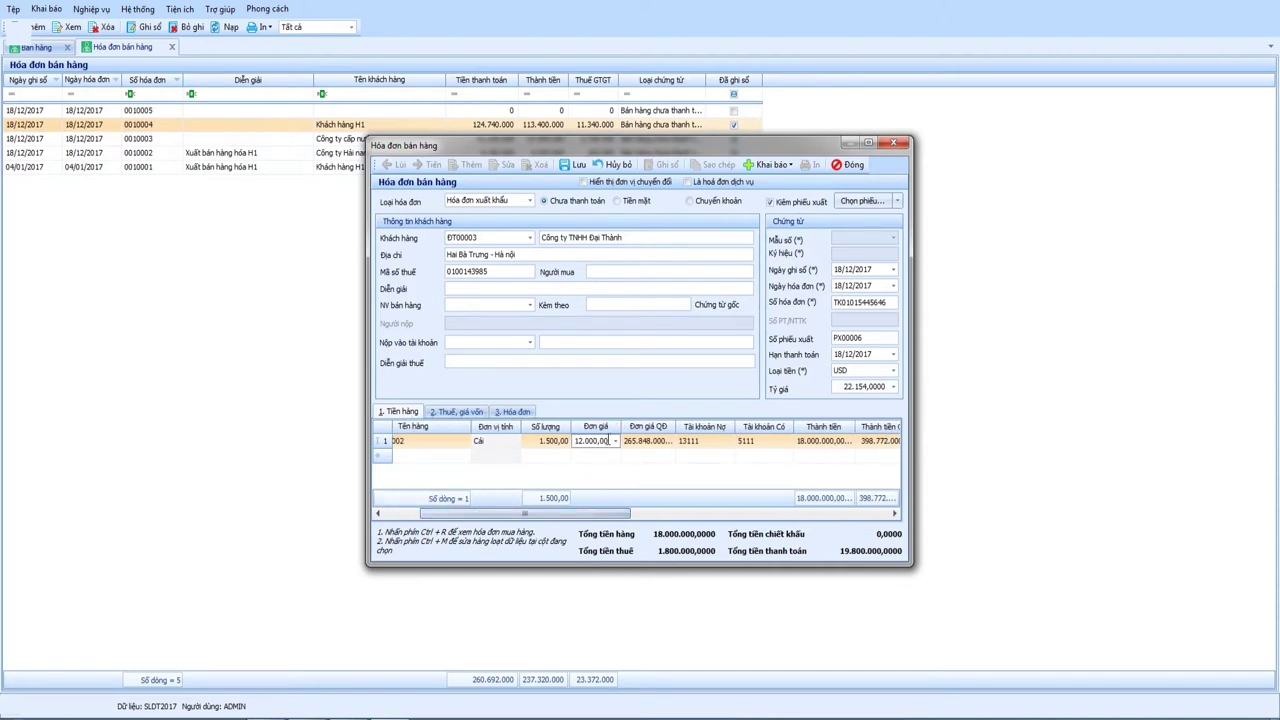
left_click_drag(609, 440, 577, 440)
type("2,5")
key("Tab")
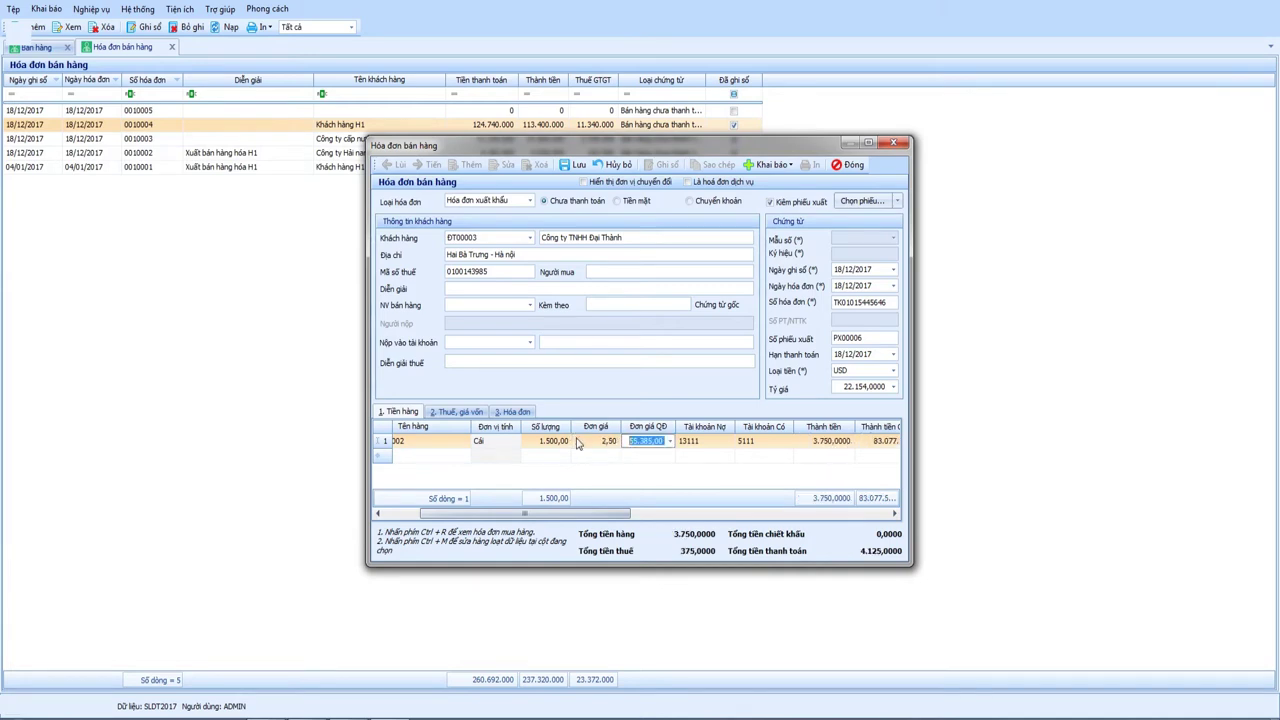
left_click(600, 446)
key("Tab")
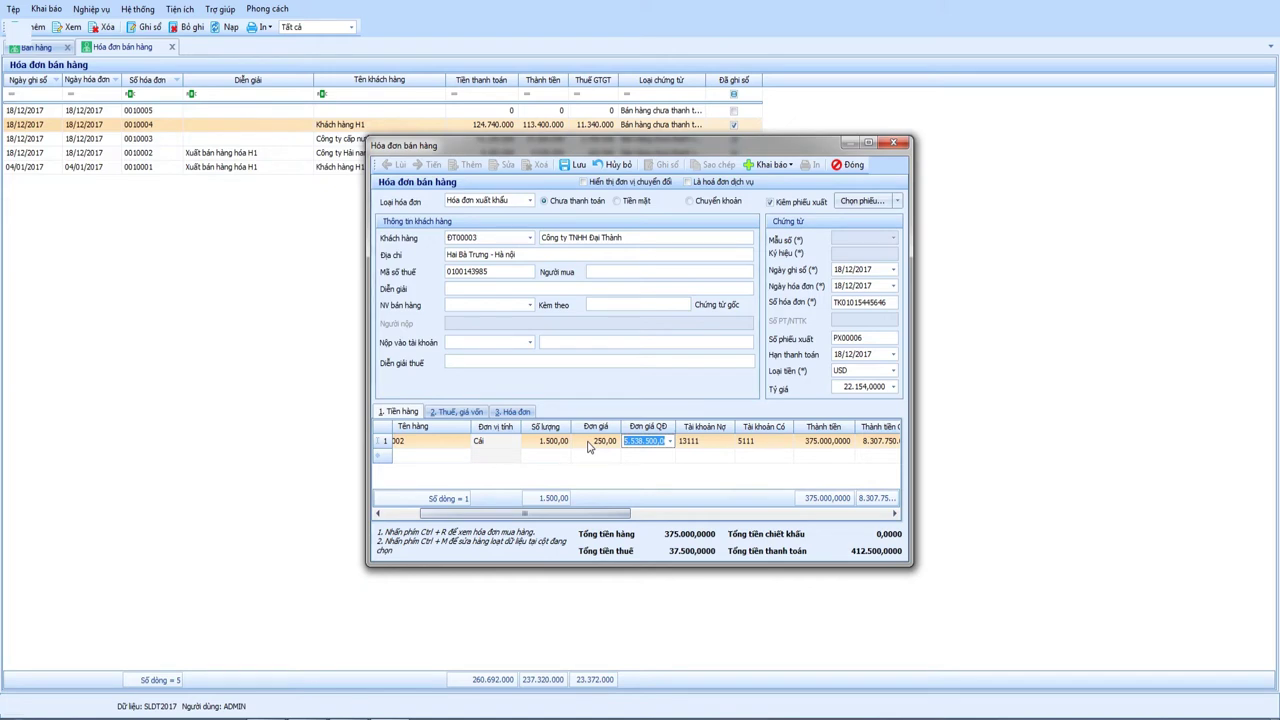
Step: Examine the goods line's accounts, converted amounts and discount fields together with the exchange rate
key("Tab")
key("Tab")
key("Tab")
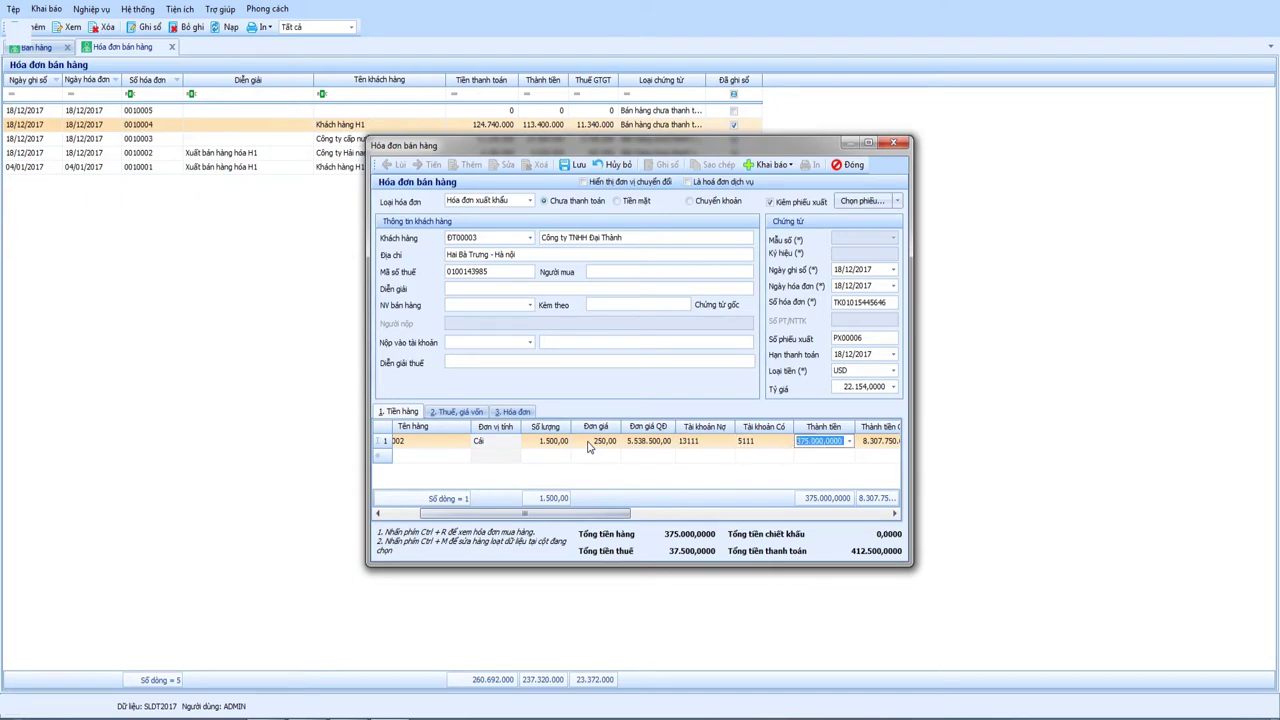
key("Tab")
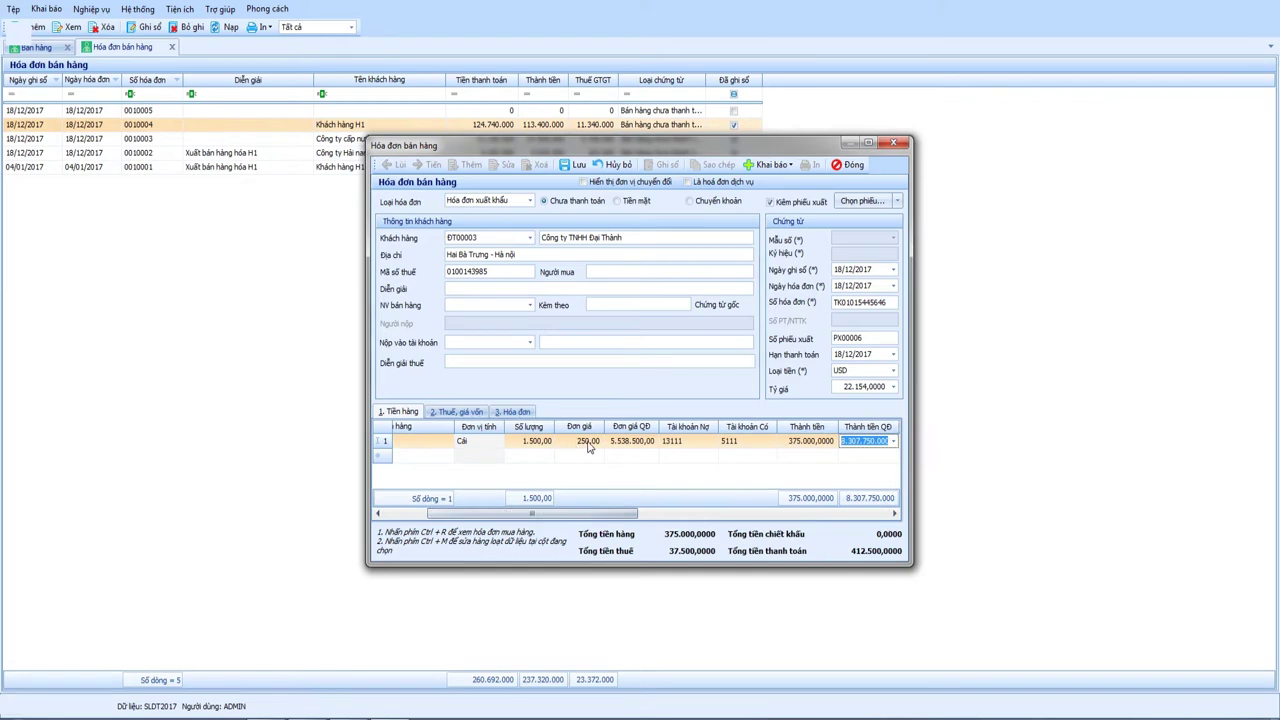
key("Tab")
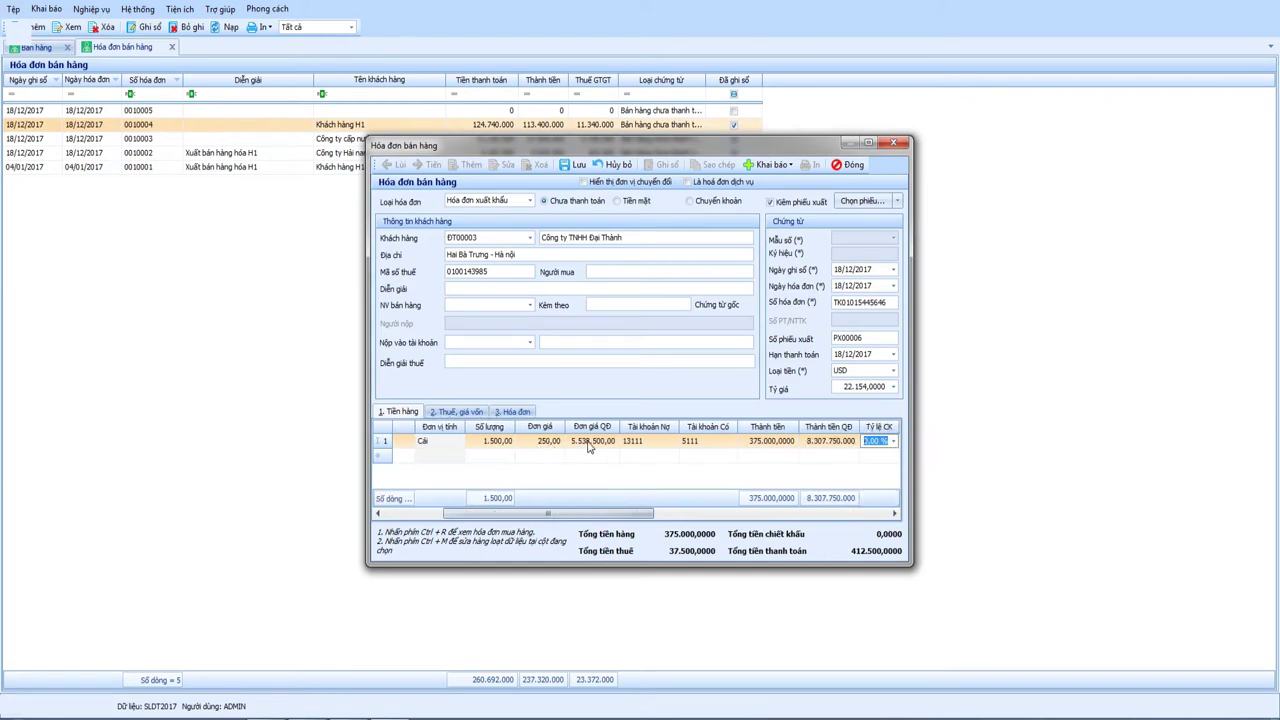
left_click(814, 440)
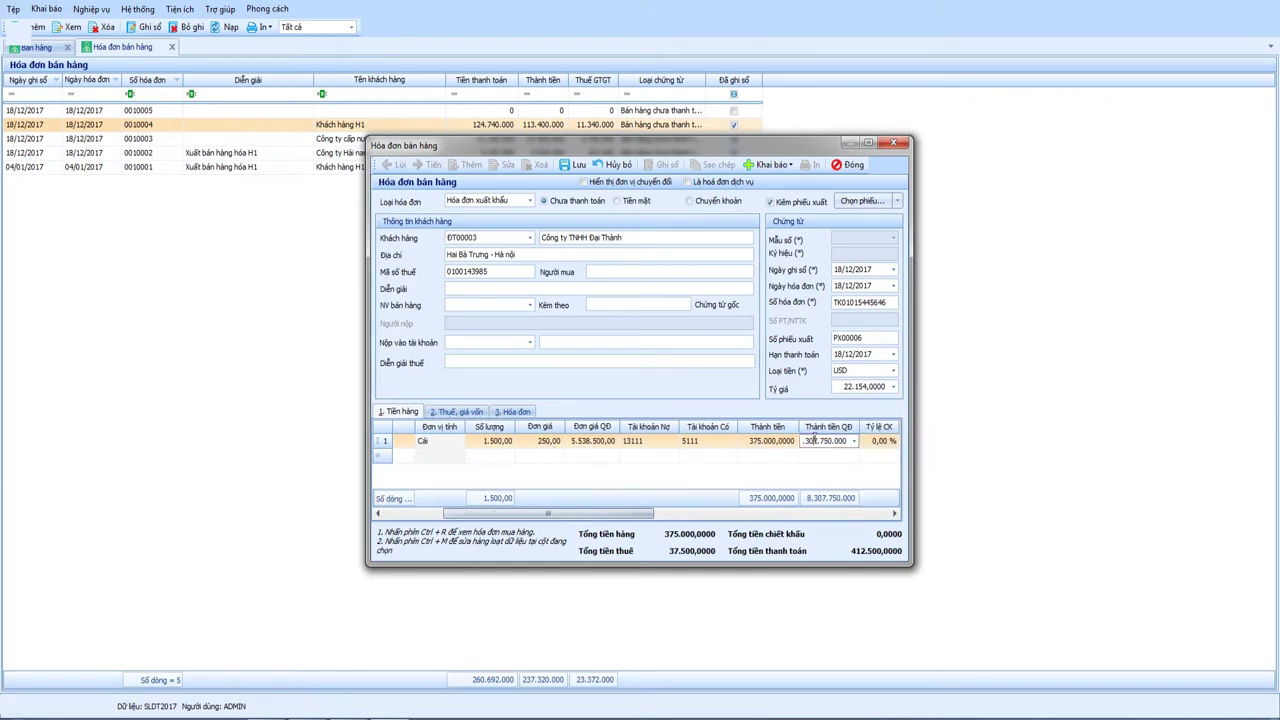
left_click_drag(845, 386, 893, 386)
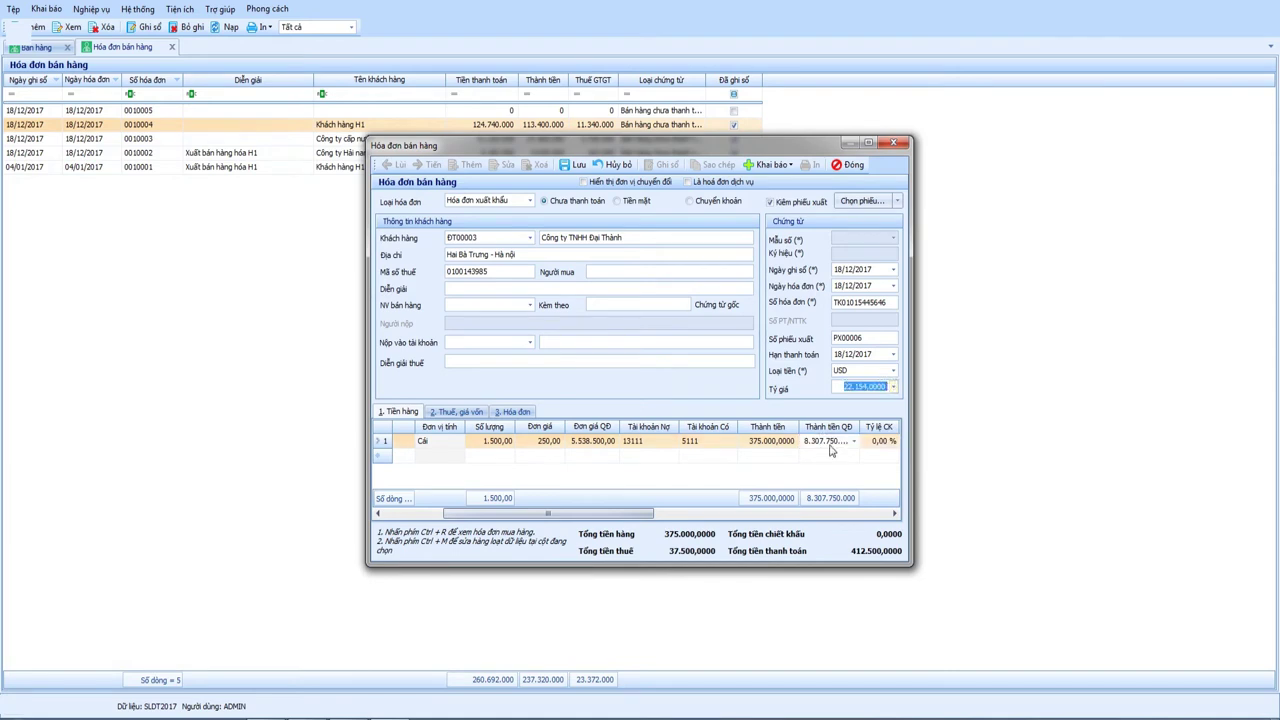
key("Tab")
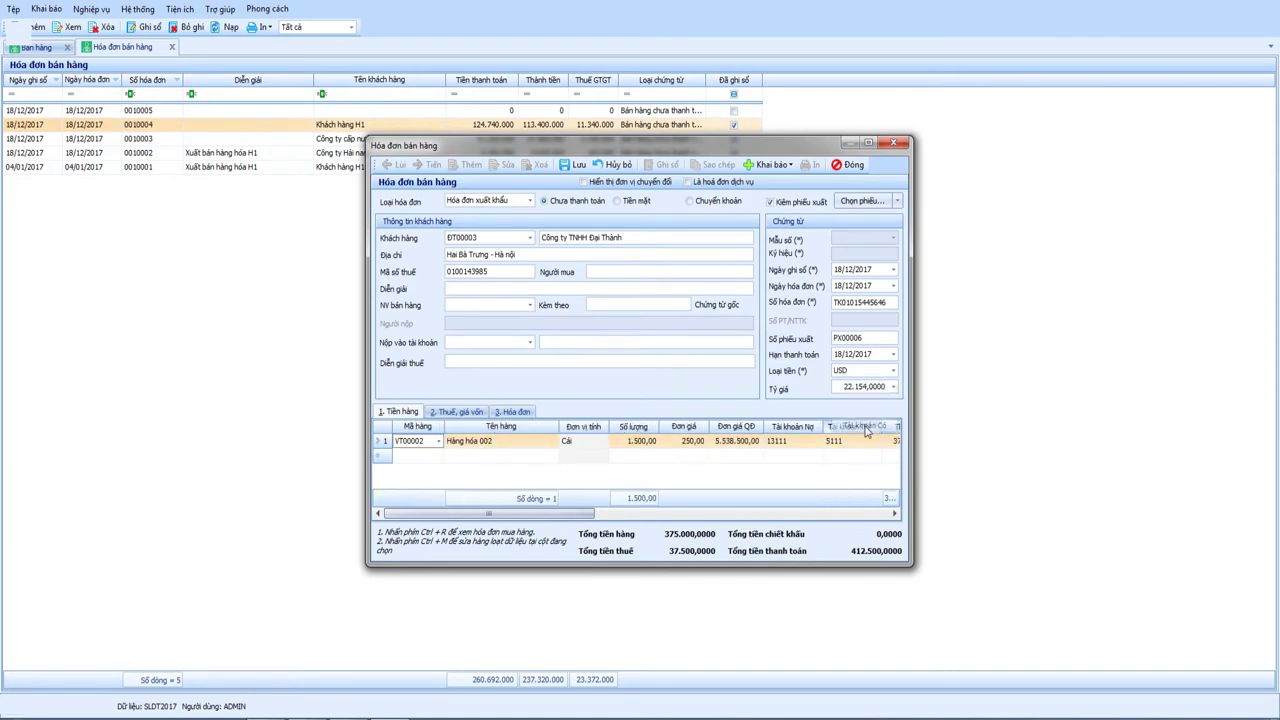
left_click_drag(585, 514, 709, 515)
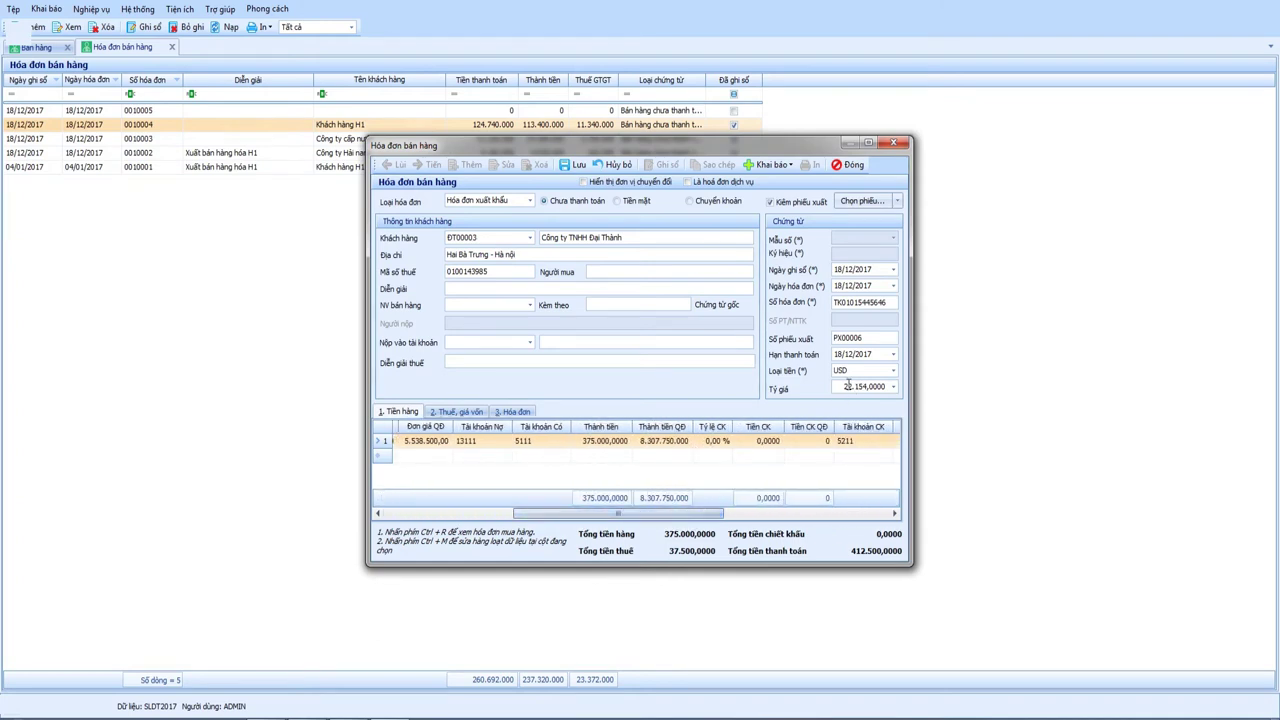
left_click_drag(843, 386, 880, 388)
left_click_drag(619, 517, 490, 525)
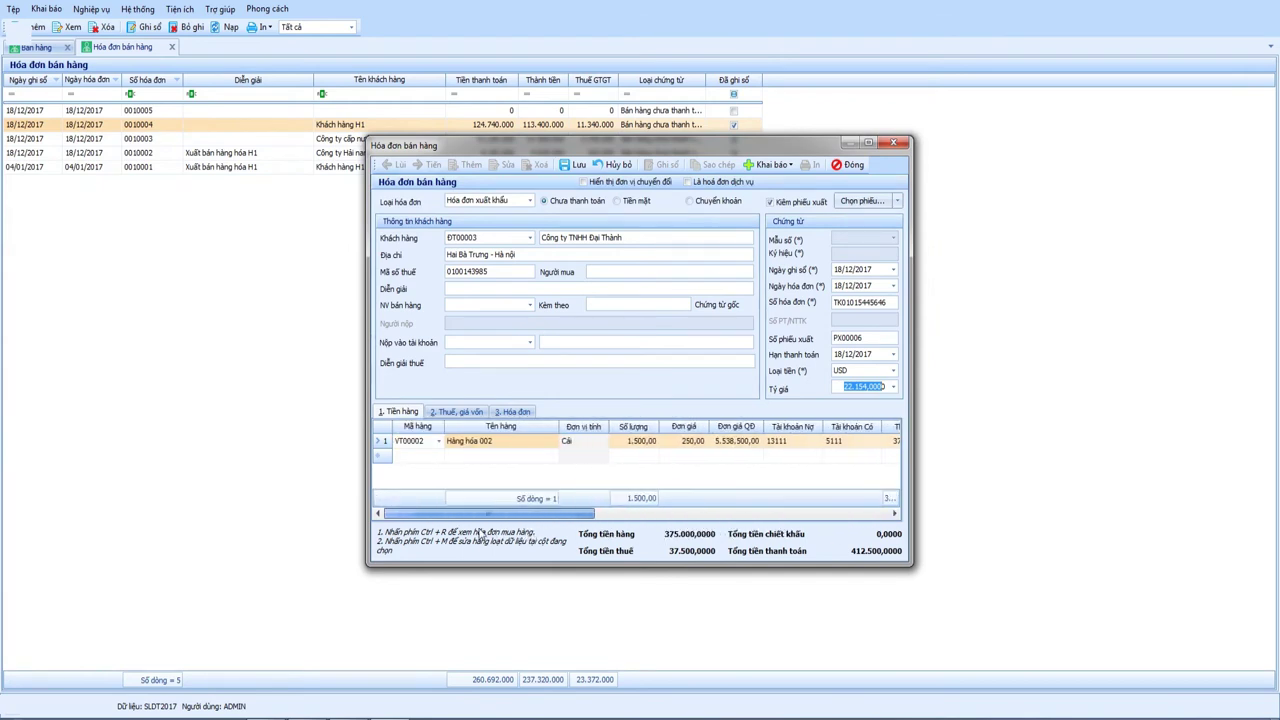
Step: Examine the tax rate and tax amounts of Hàng hóa 002 under Thuế, giá vốn, adjusting the column widths, and check the invoice number
left_click(452, 413)
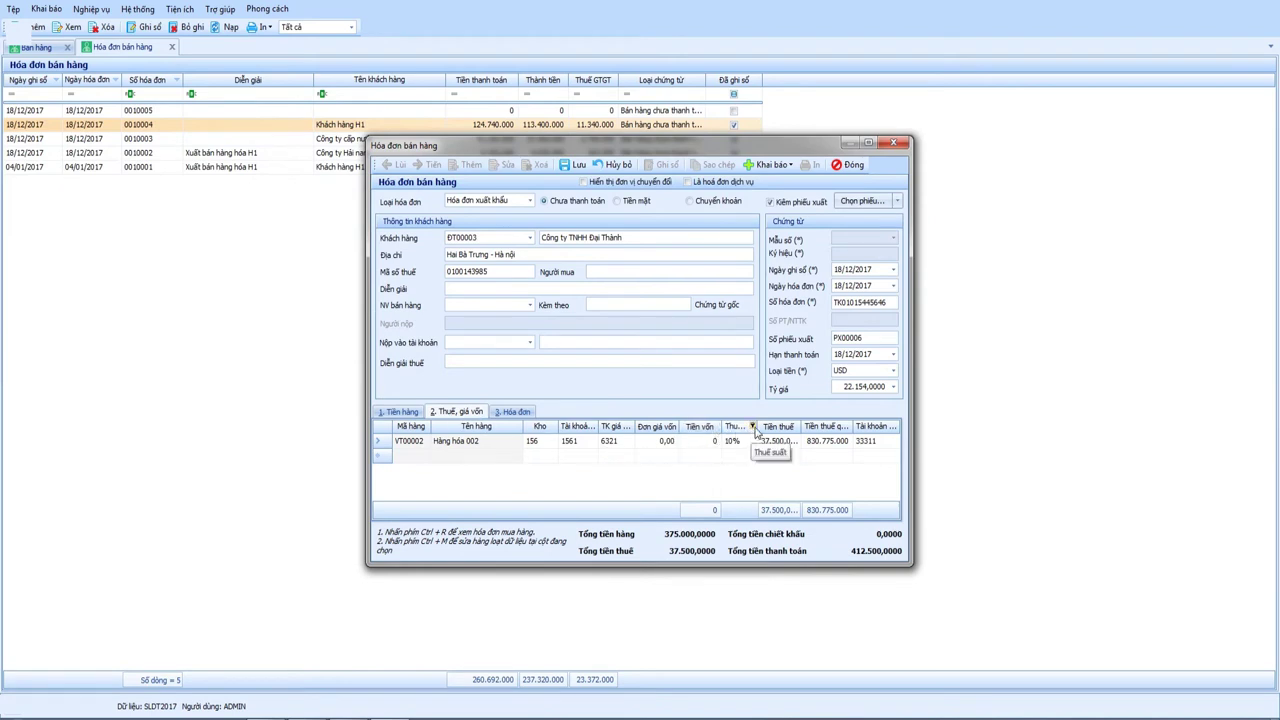
left_click_drag(760, 427, 778, 427)
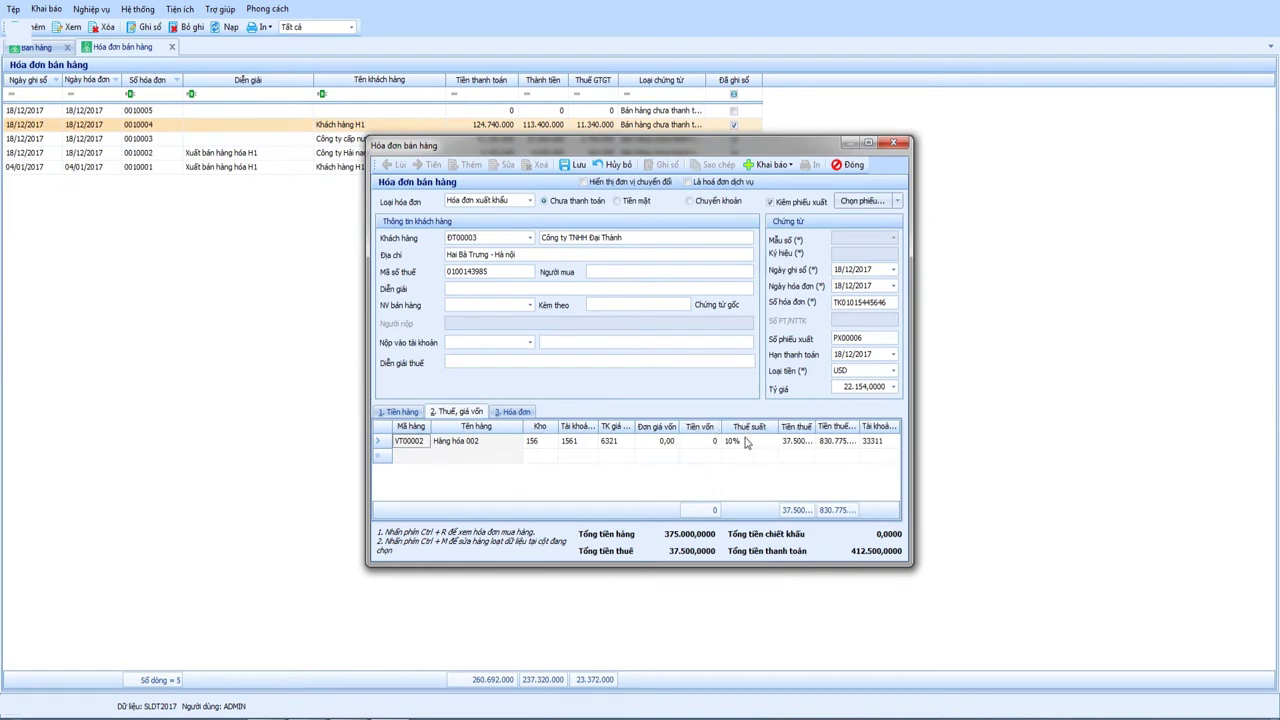
left_click(748, 441)
left_click(748, 456)
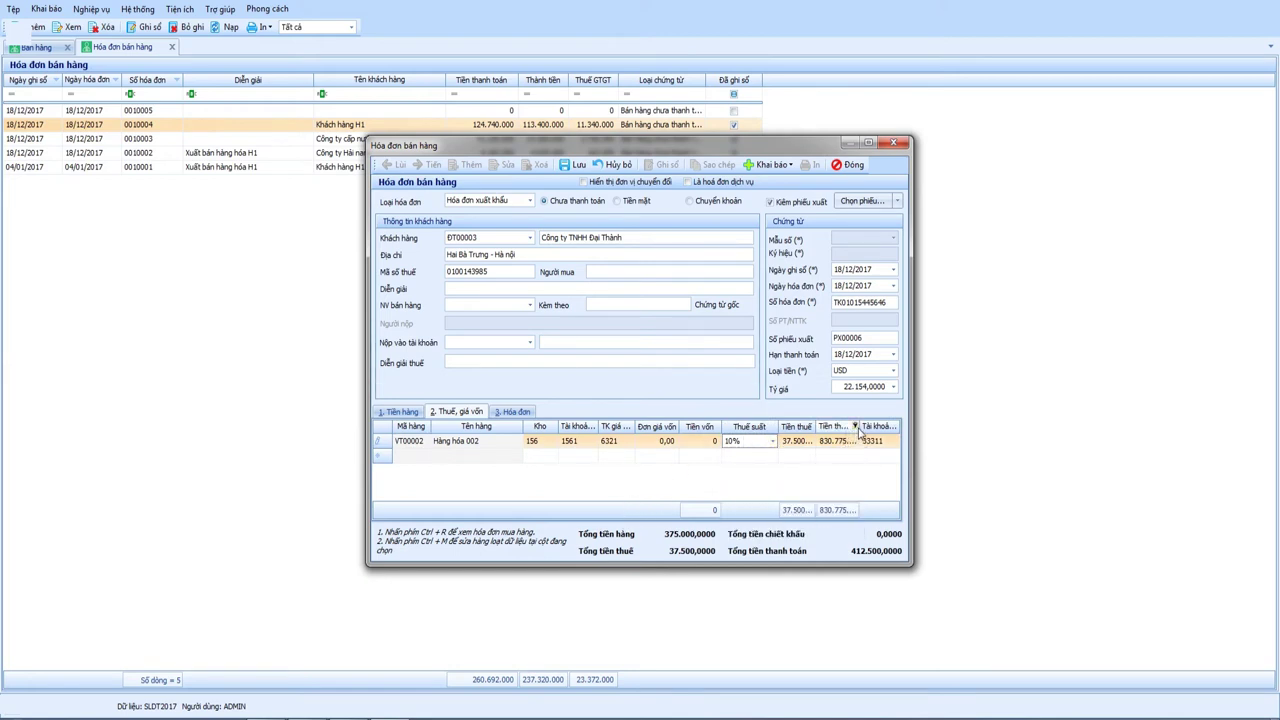
mouse_move(859, 427)
left_mouse_down()
mouse_move(878, 427)
mouse_move(818, 430)
mouse_move(840, 430)
left_mouse_up()
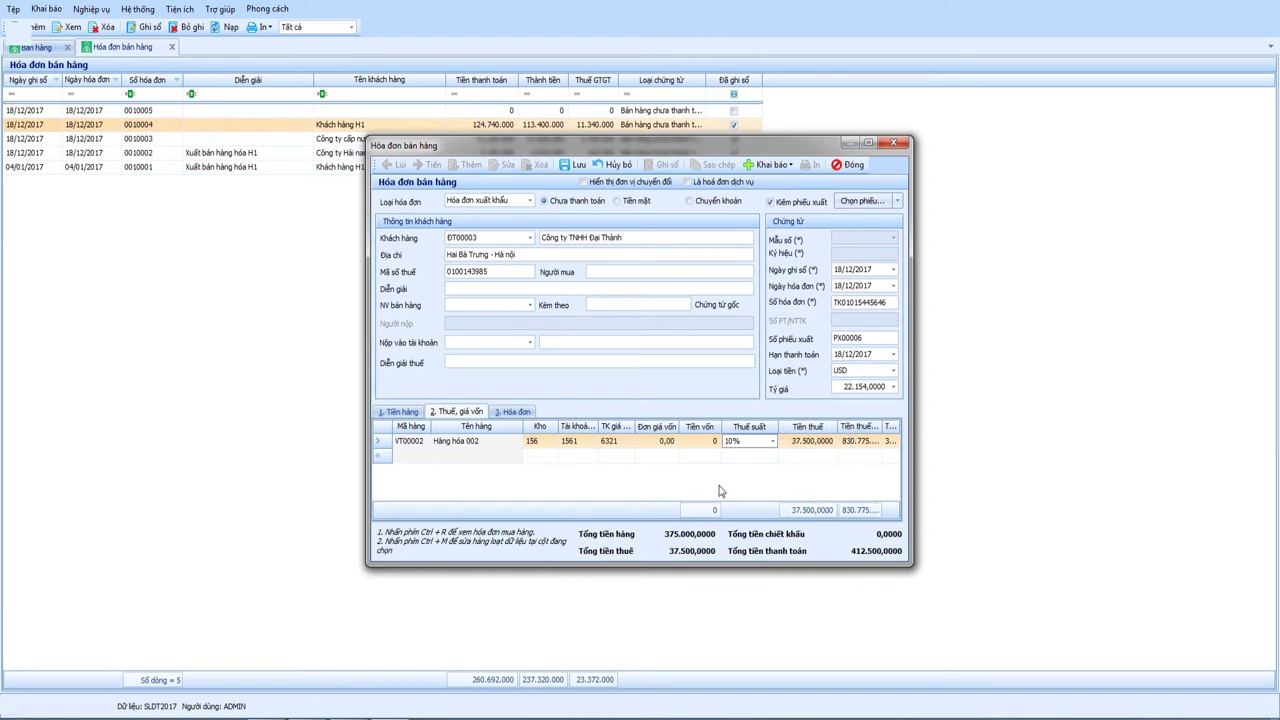
key("Tab")
key("Tab")
key("Tab")
key("Tab")
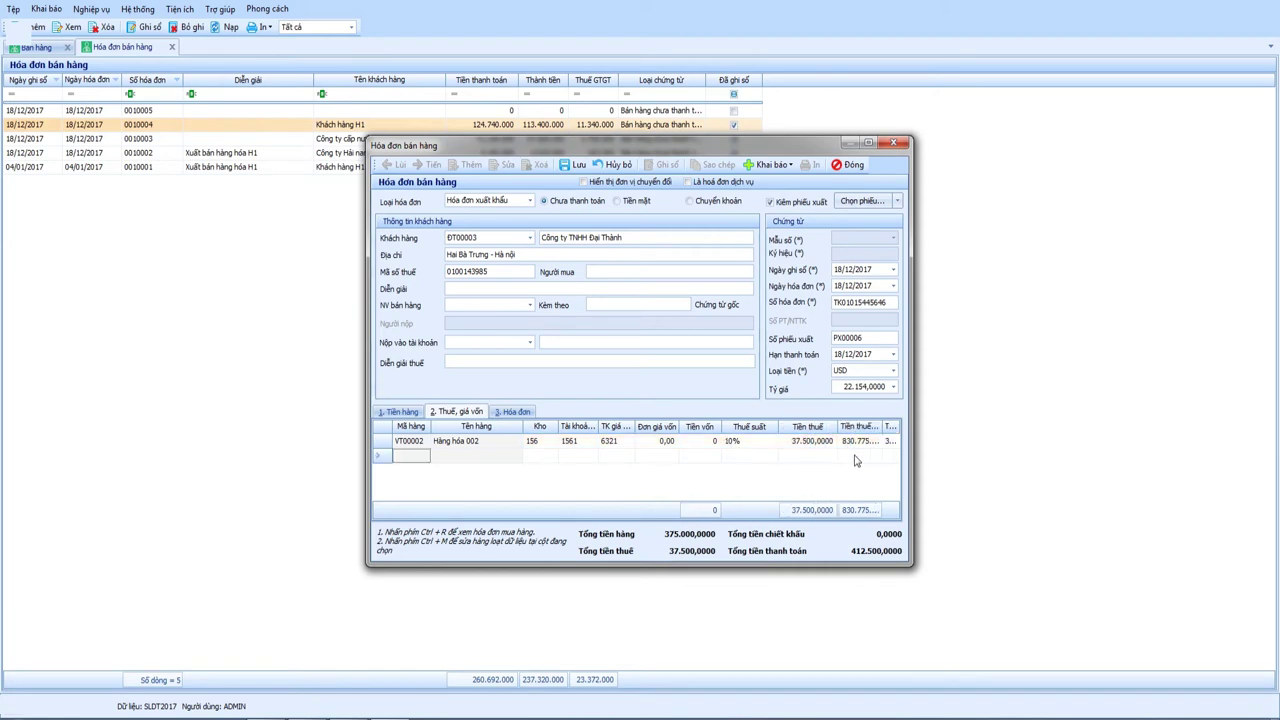
double_click(862, 302)
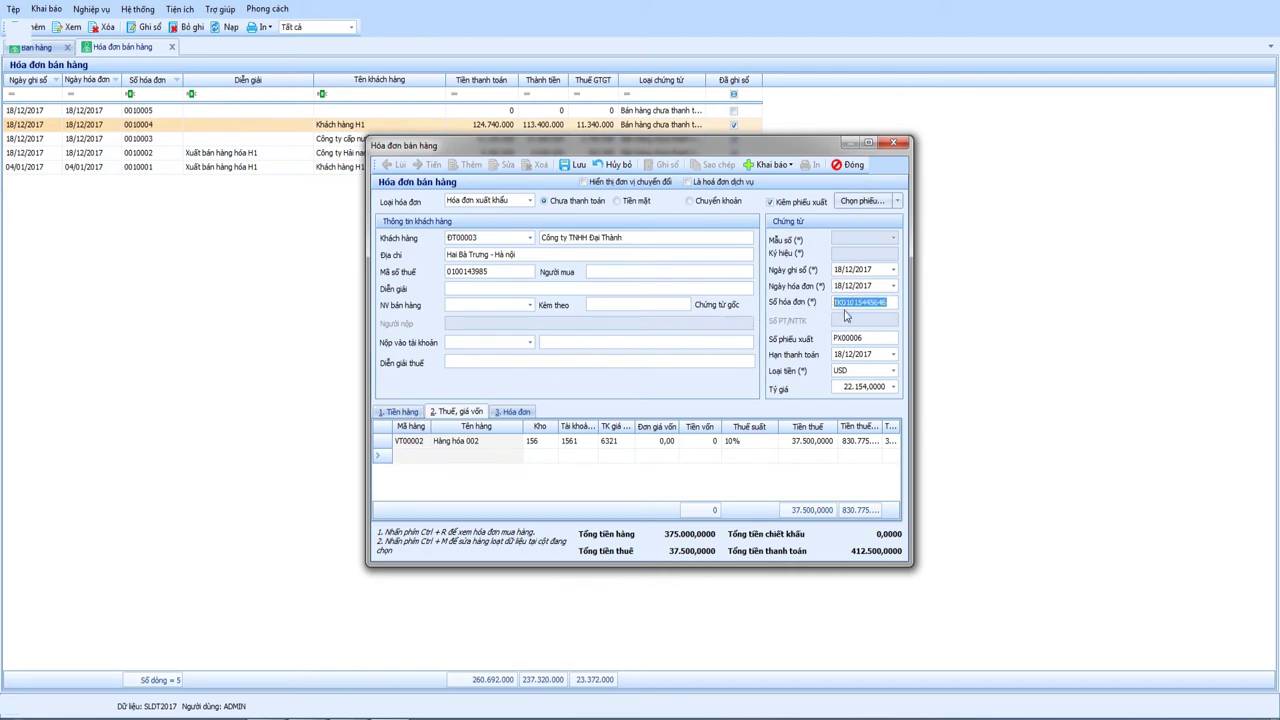
Step: Review the goods line of Hàng hóa 002 under Tiền hàng and save the export invoice
left_click(407, 414)
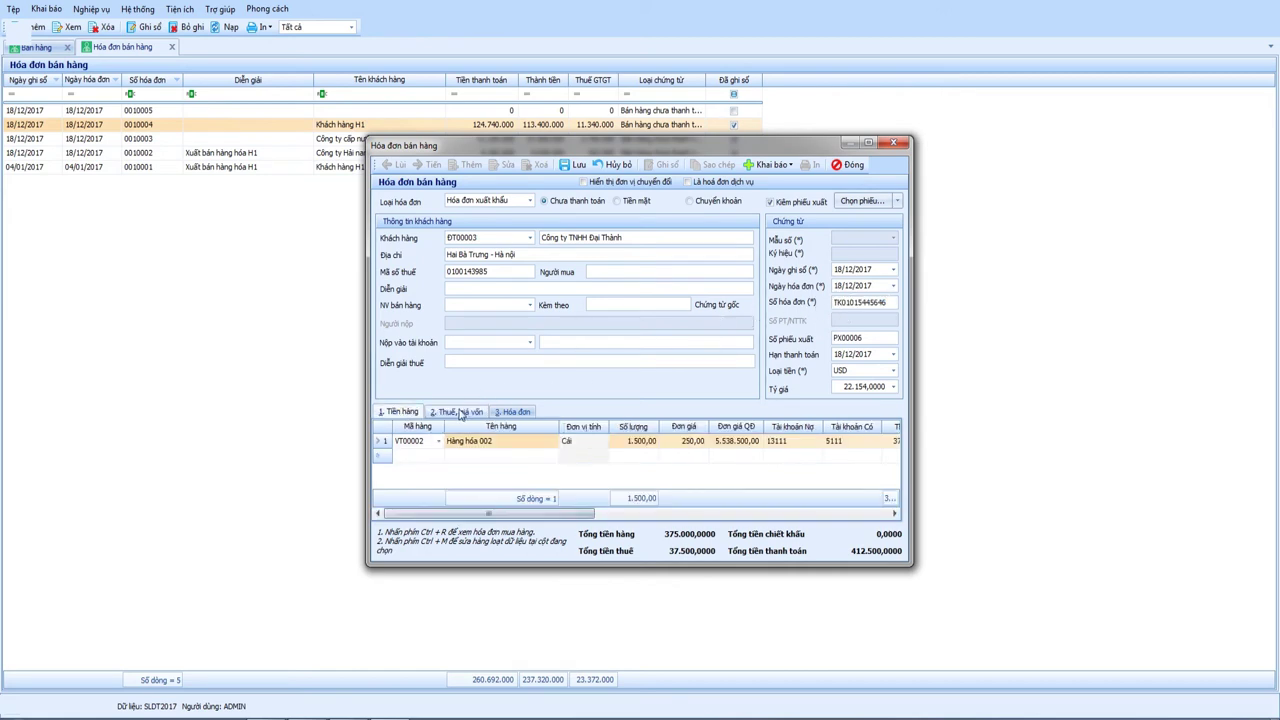
left_click_drag(545, 521, 508, 535)
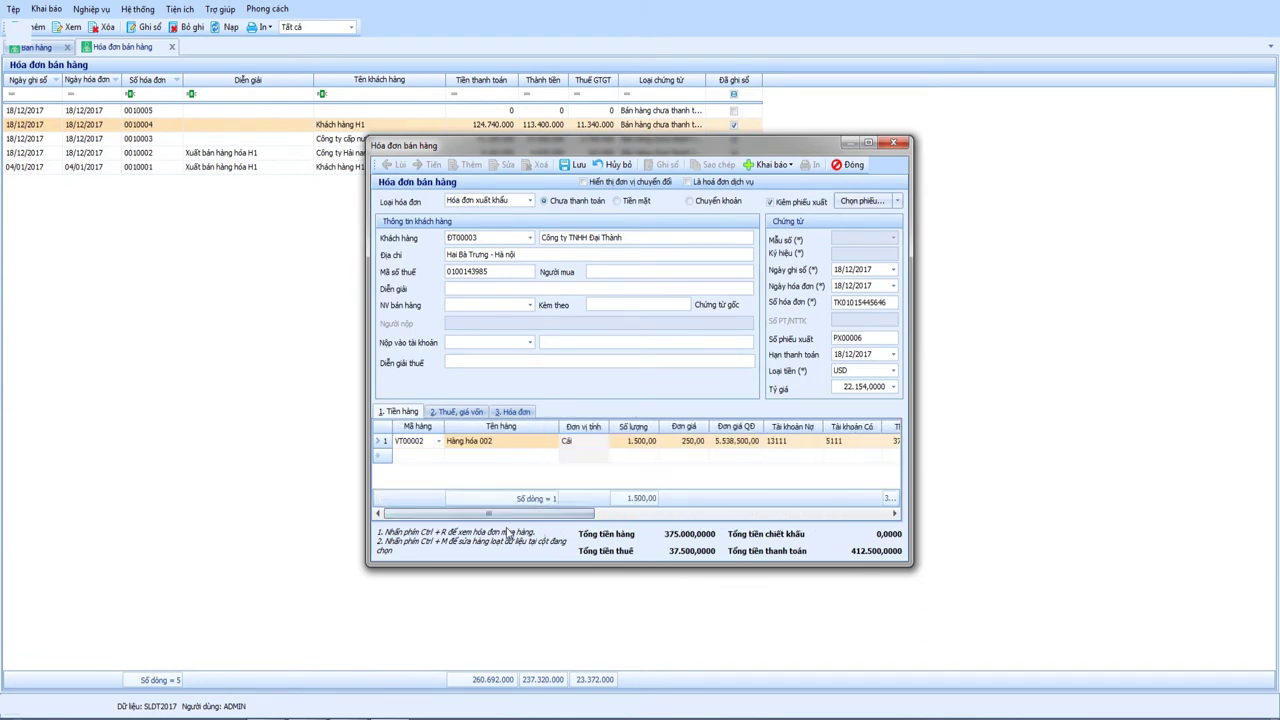
left_click(578, 165)
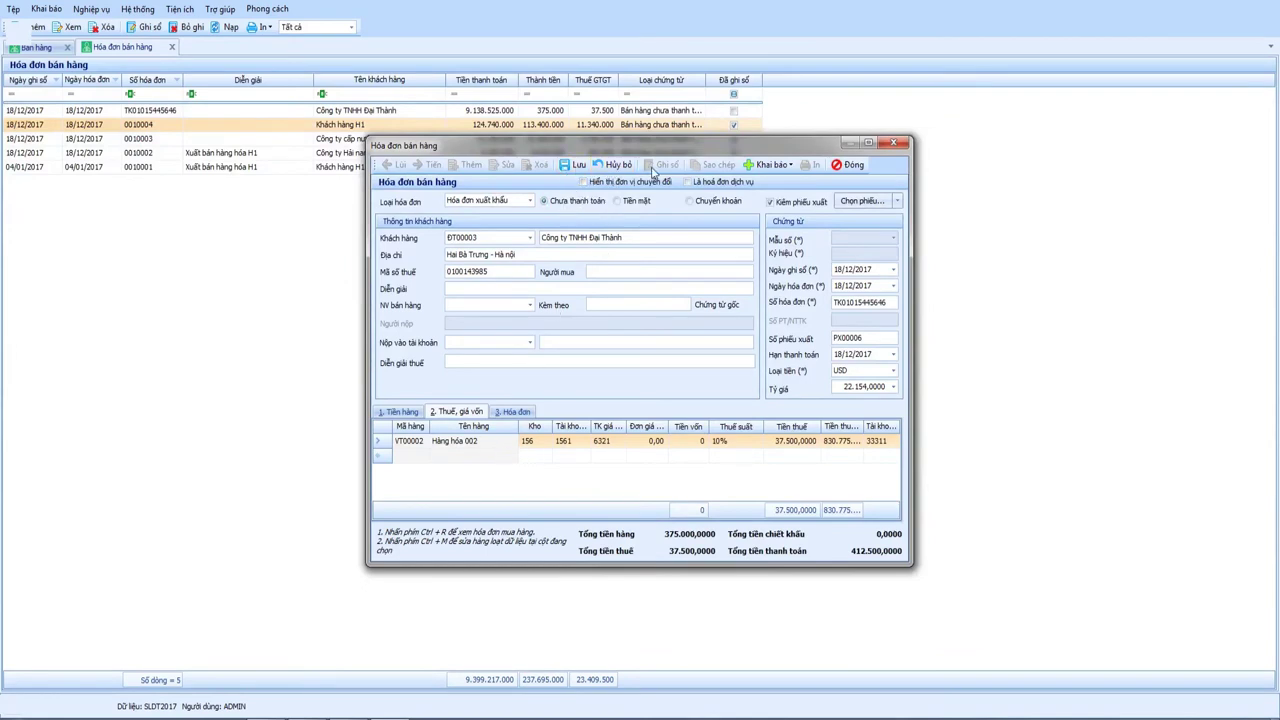
Step: Show the export tax columns % Thuế XK, Thuế XK, Thuế XK QĐ and TK thuế XK in the Thuế, giá vốn grid
left_click(471, 446)
right_click(505, 483)
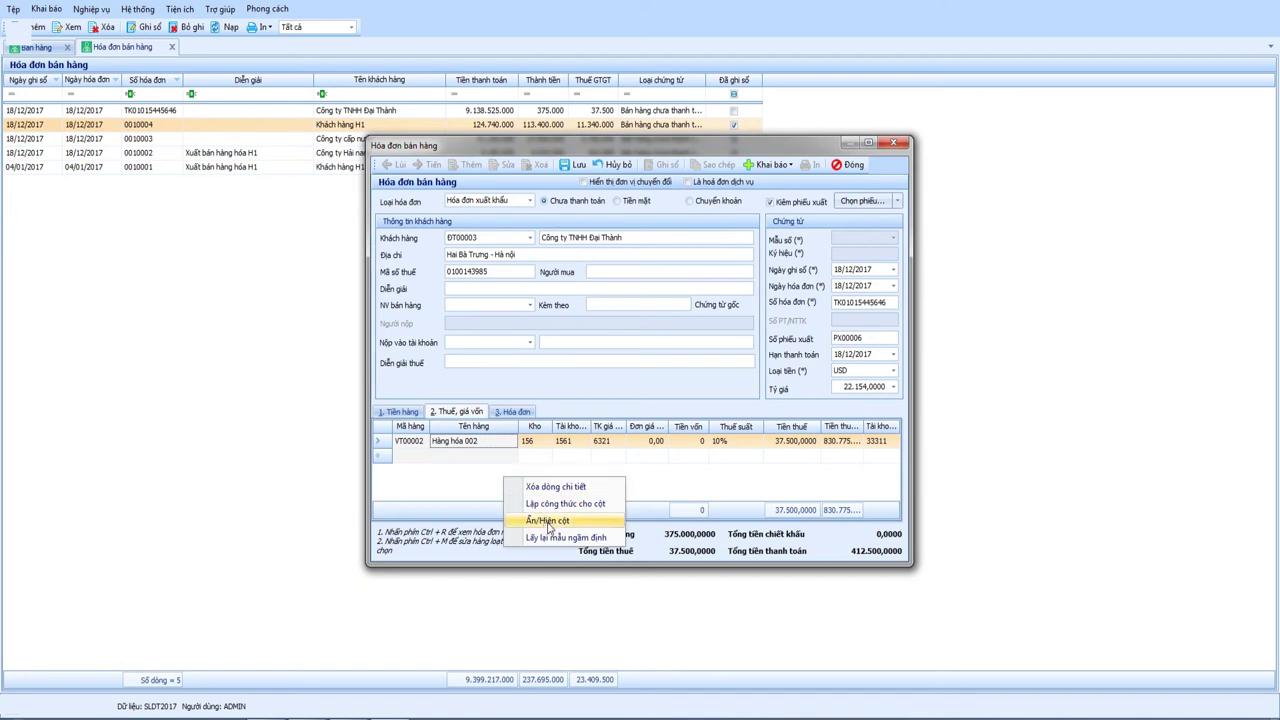
left_click(470, 416)
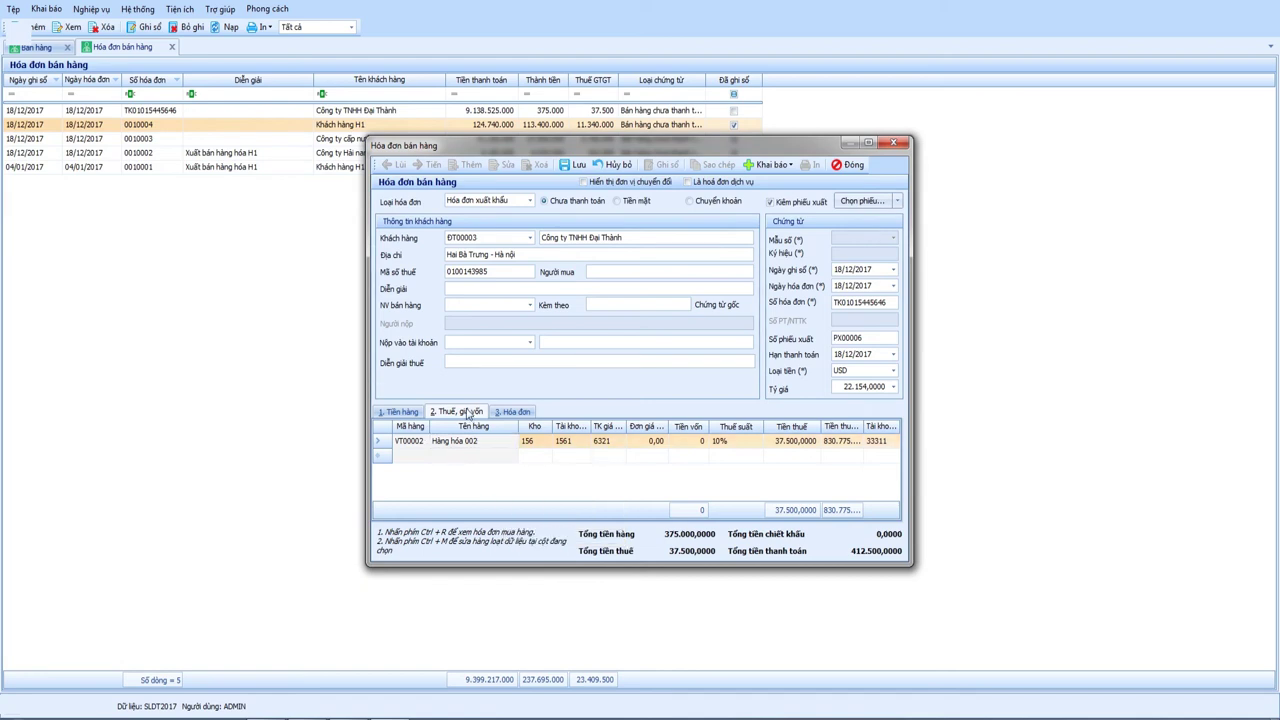
left_click(400, 412)
left_click(450, 420)
right_click(546, 467)
left_click(572, 508)
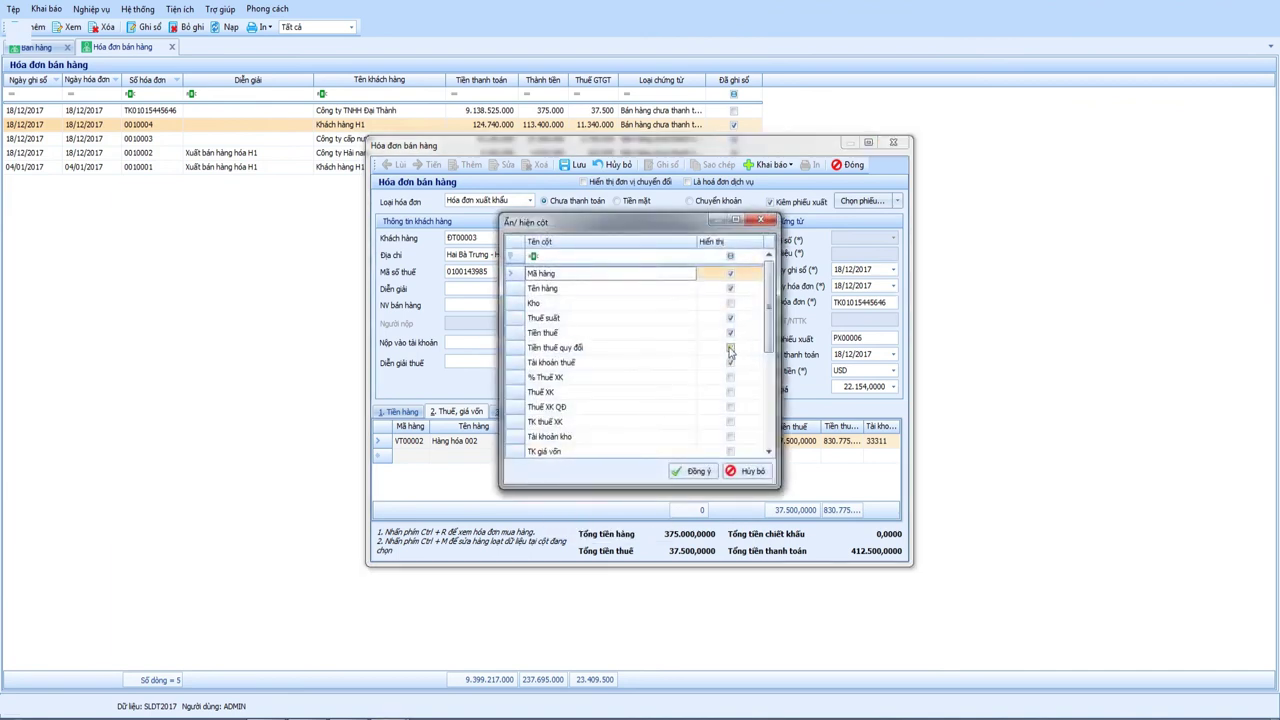
left_click(552, 378)
left_click(730, 377)
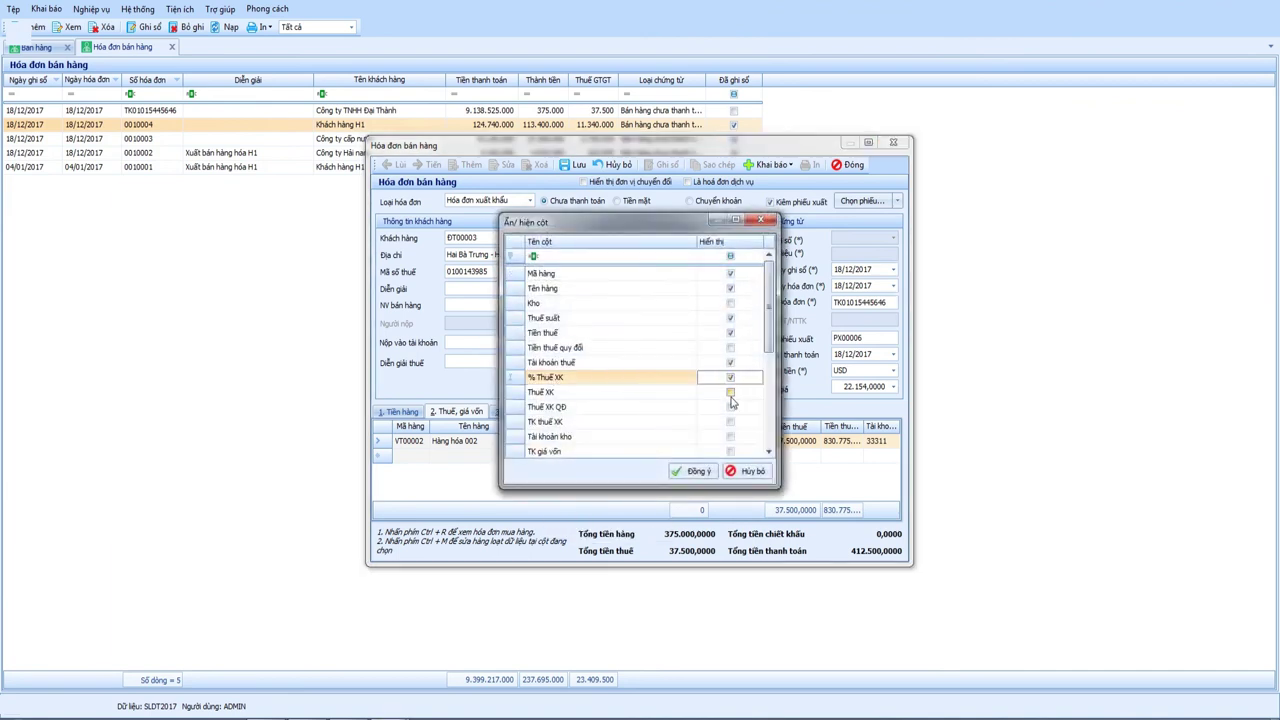
left_click(730, 392)
left_click(730, 407)
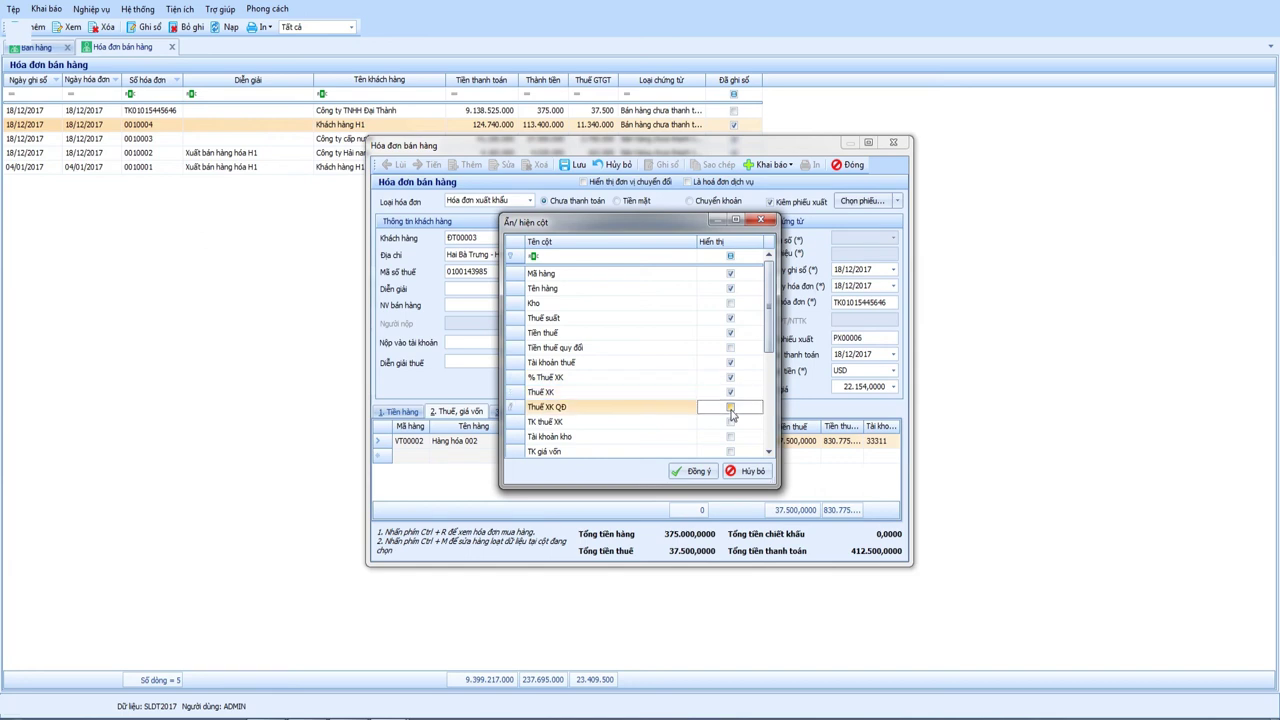
left_click(730, 422)
left_click(692, 471)
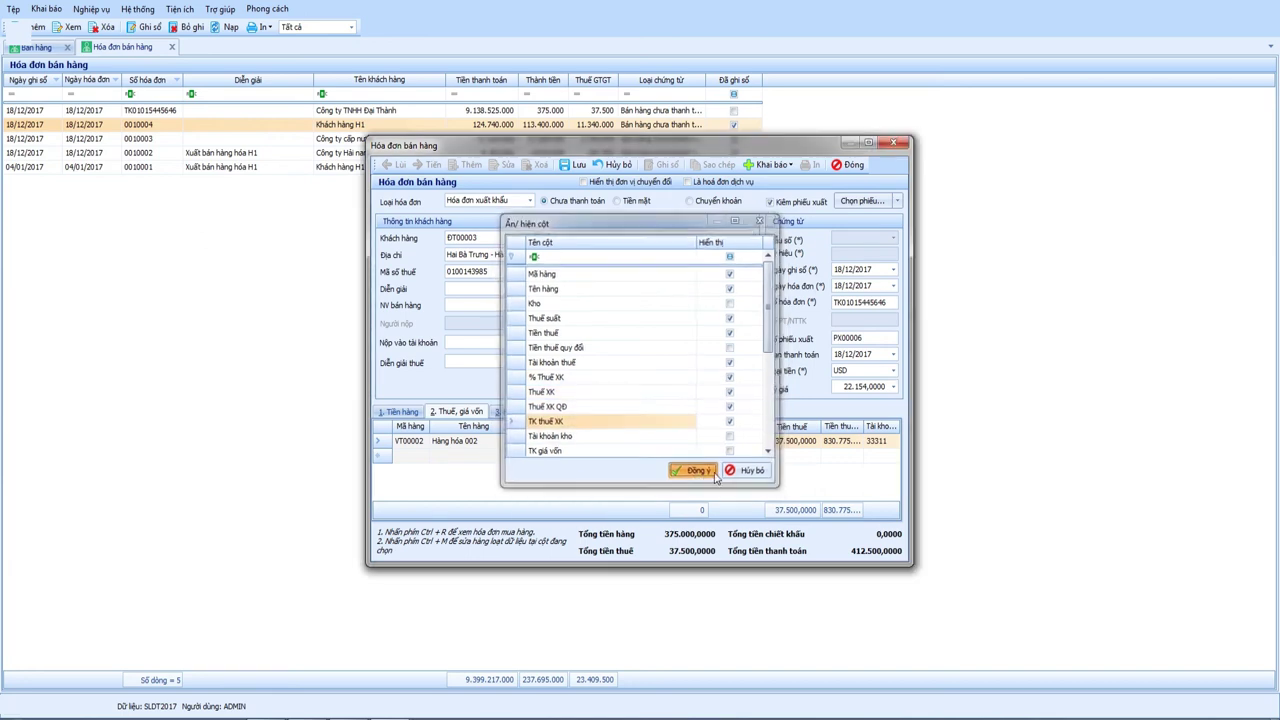
Step: Set the export tax rate (% Thuế XK) of Hàng hóa 002 to 15,00 % and widen the Thuế XK QĐ column
left_click(828, 441)
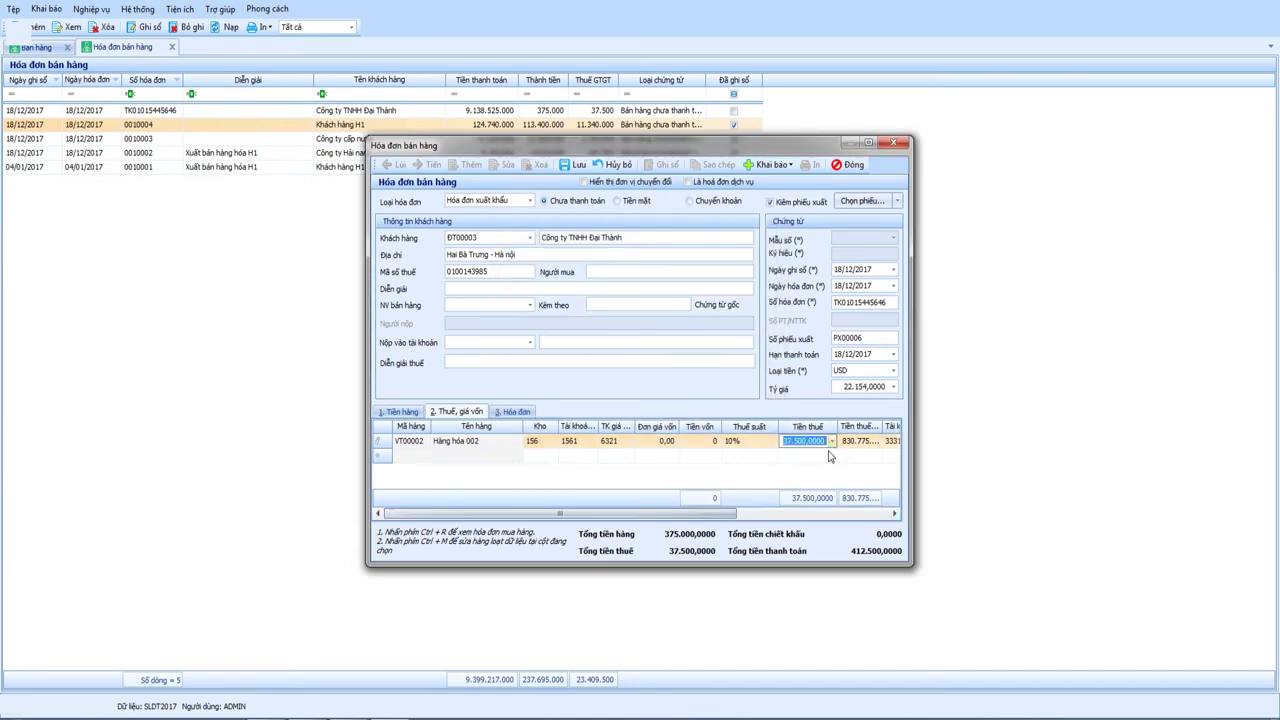
left_click_drag(720, 516, 868, 517)
left_click(727, 441)
left_click_drag(712, 441, 752, 453)
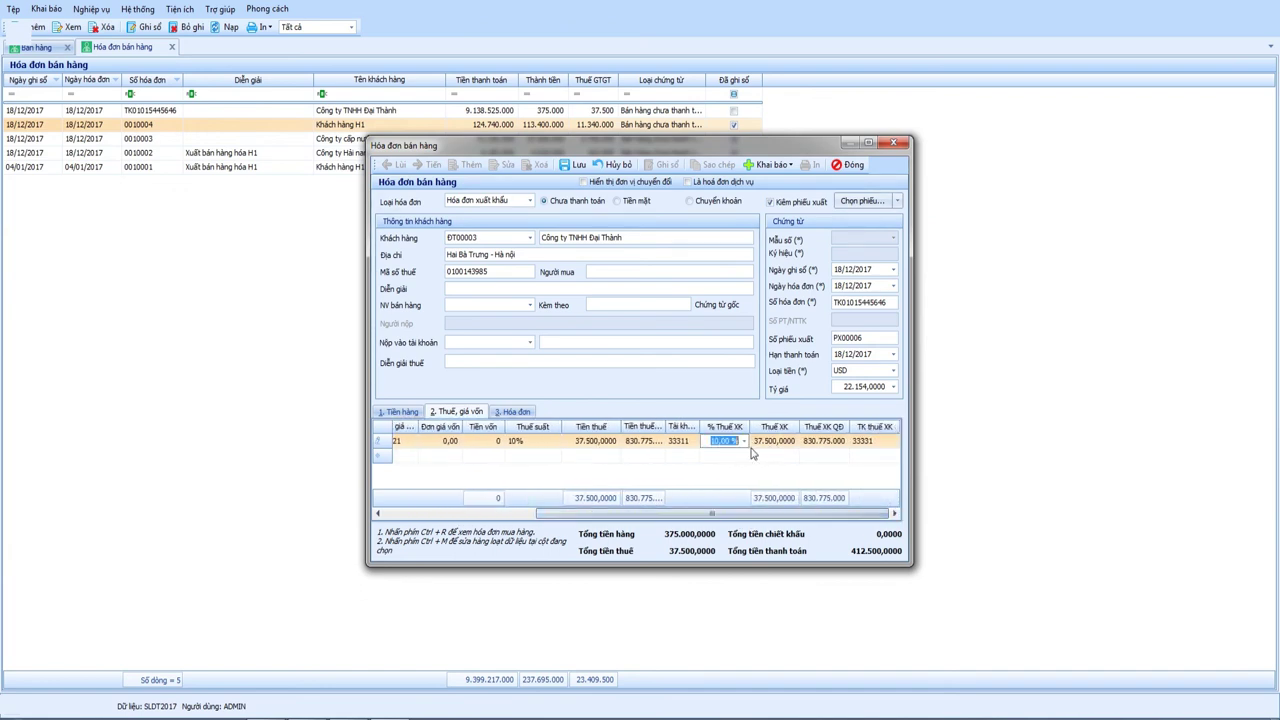
type("150")
key("Tab")
key("shift+Tab")
type("15")
key("Tab")
key("Tab")
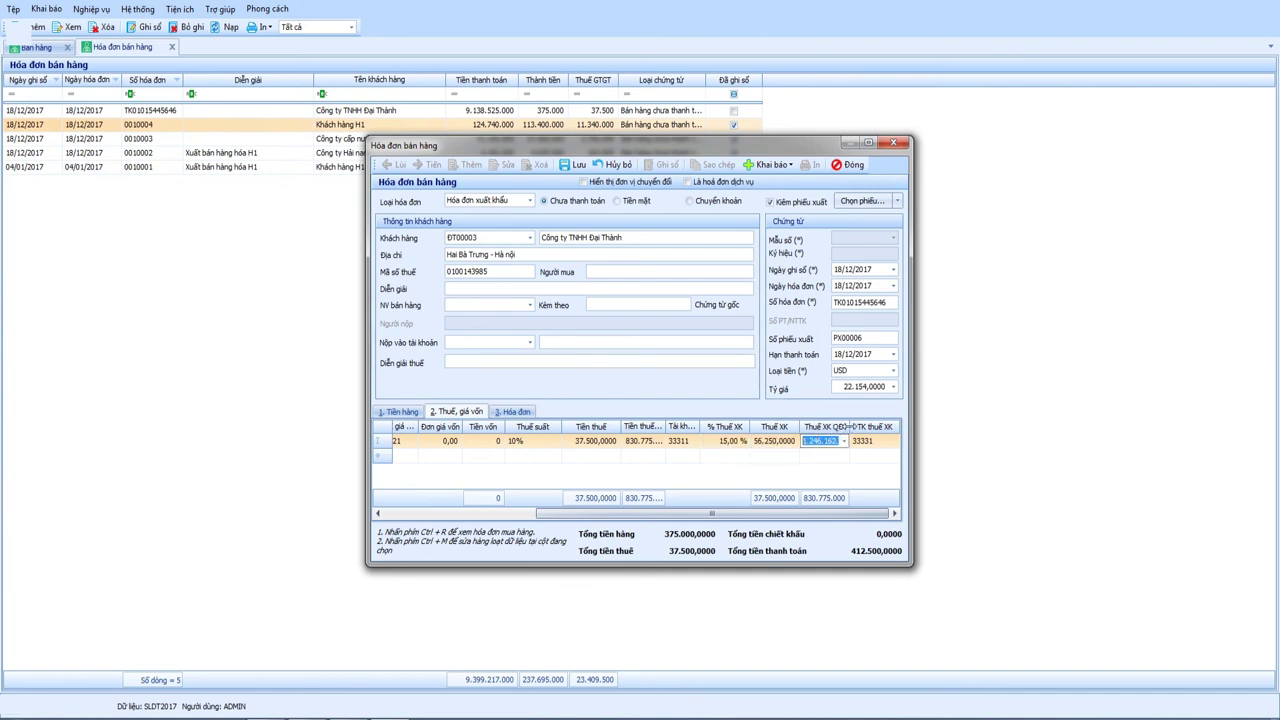
key("Tab")
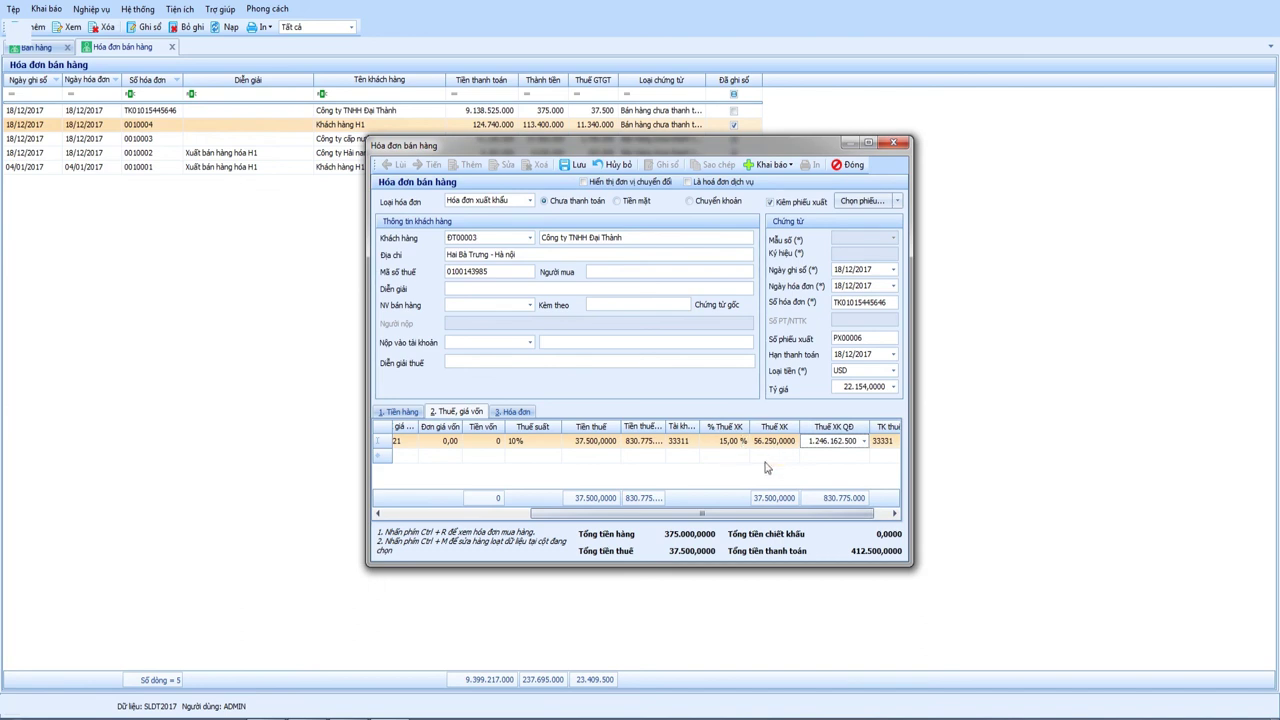
Step: Choose account 33331 (Thuế xuất khẩu) as the export tax account of Hàng hóa 002 and save the invoice
left_click(895, 443)
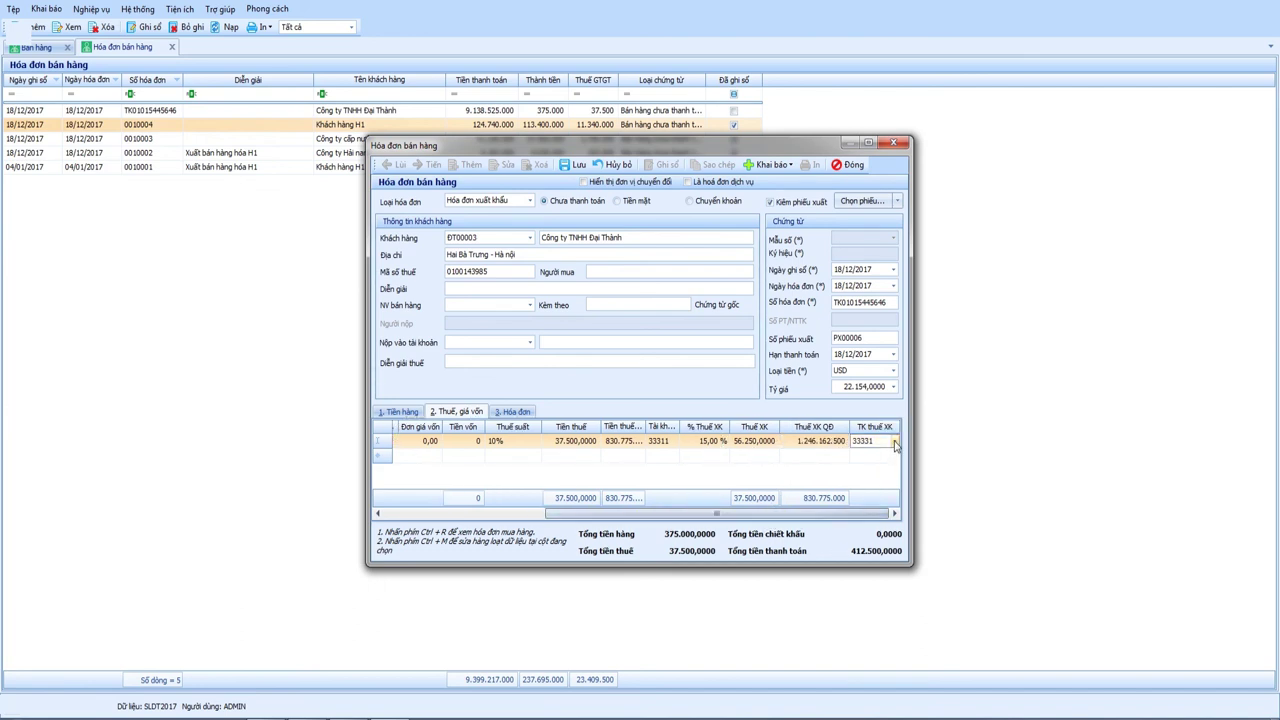
left_click(896, 443)
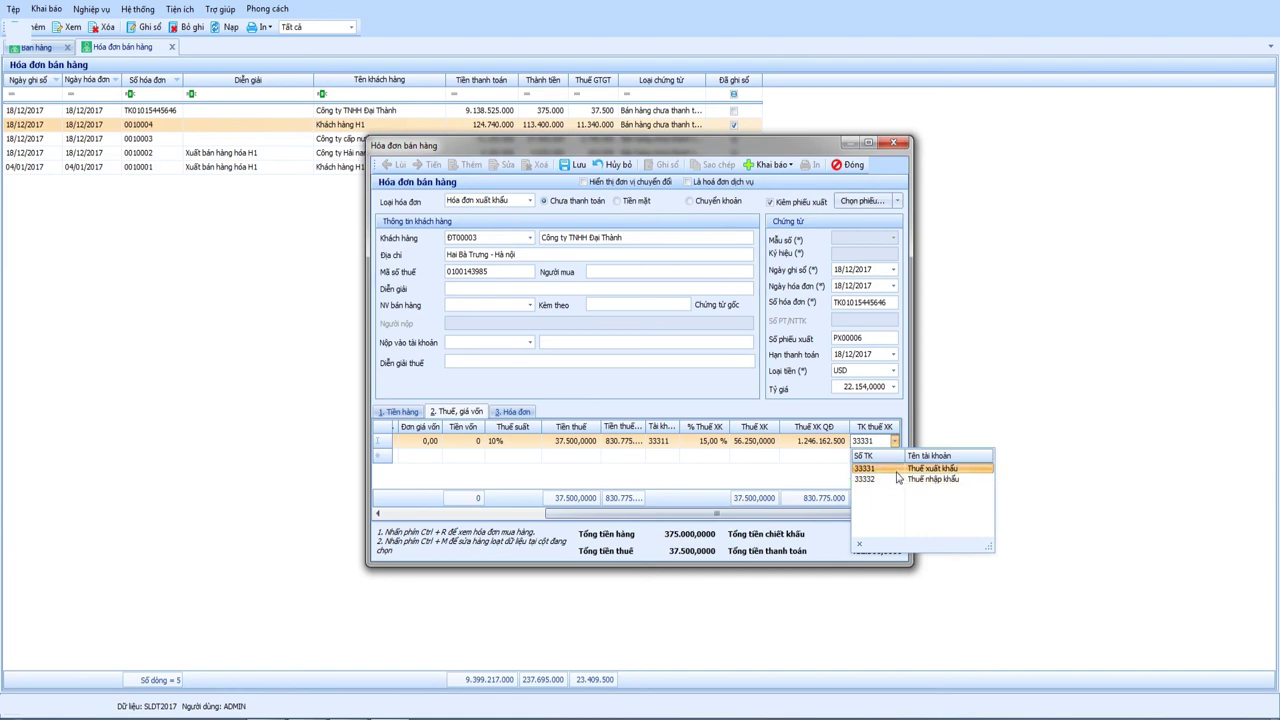
key("Return")
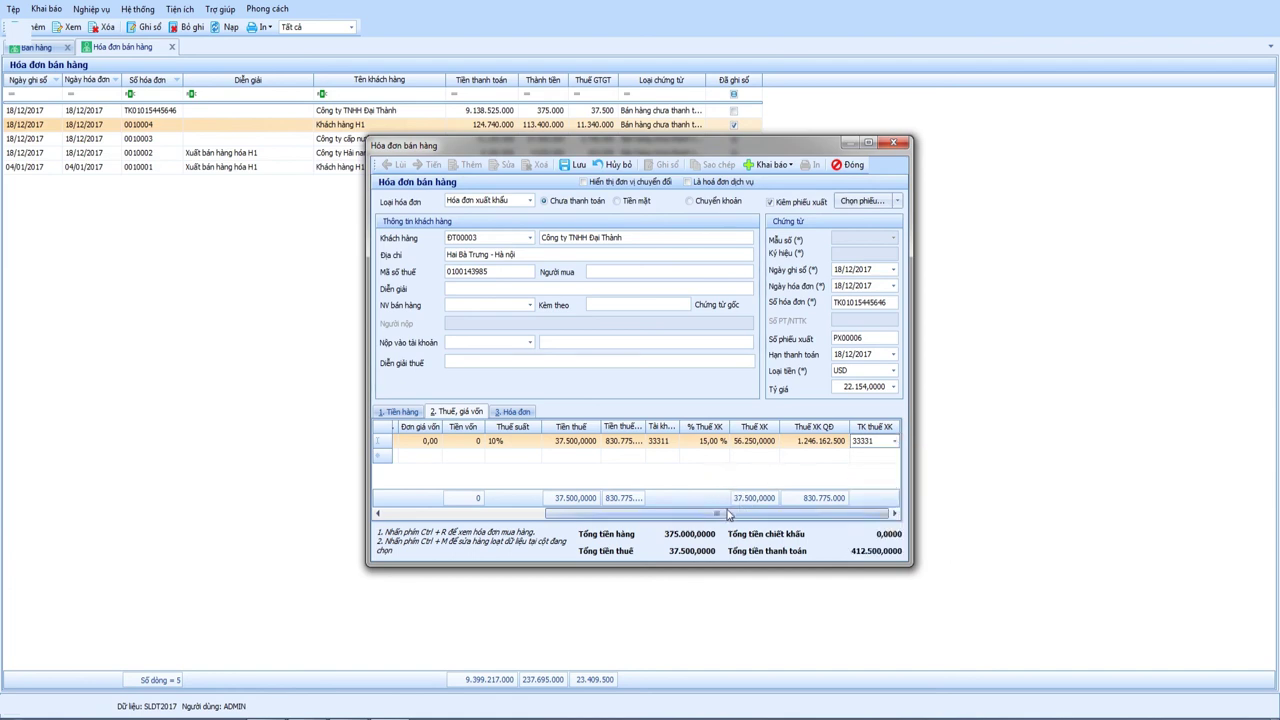
left_click_drag(726, 516, 523, 510)
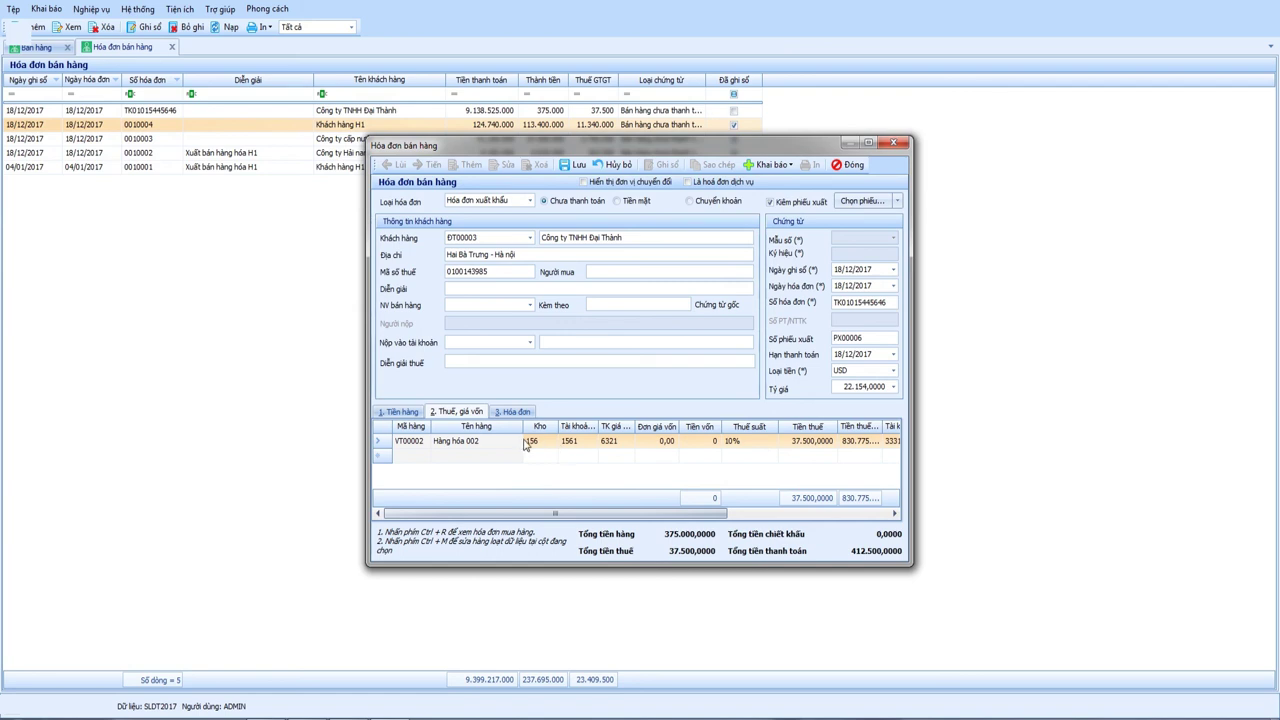
left_click(577, 166)
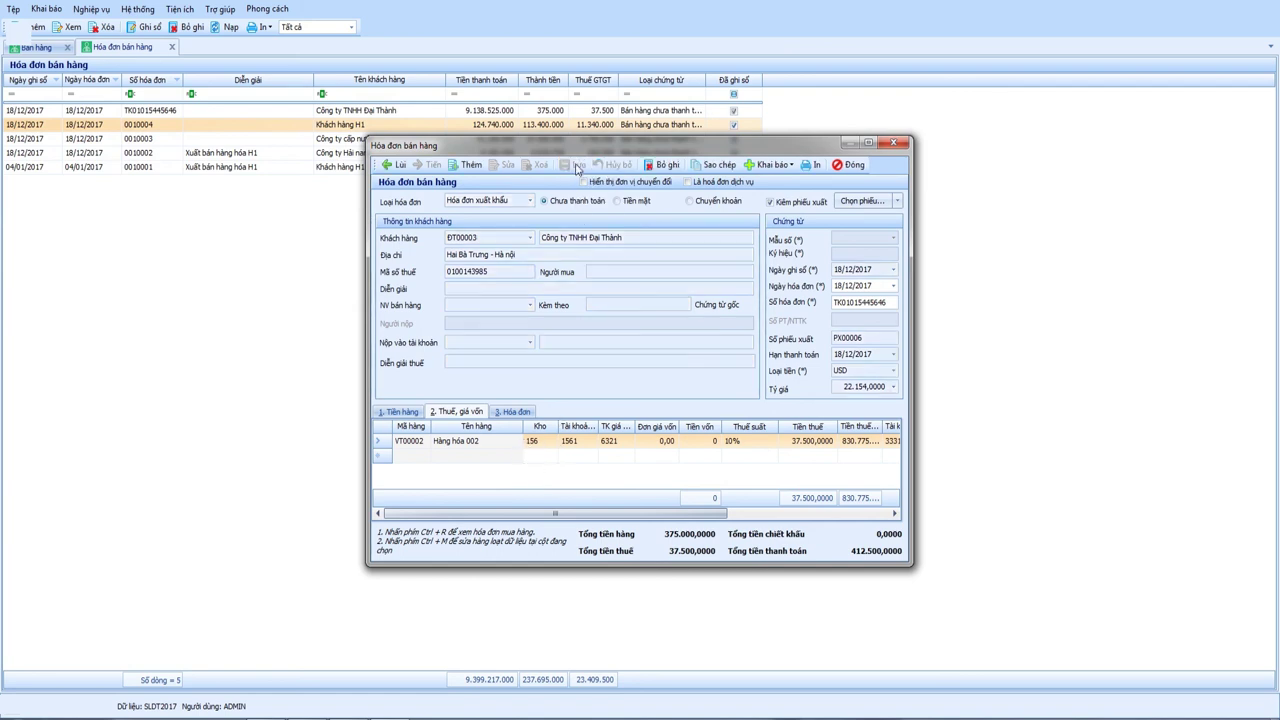